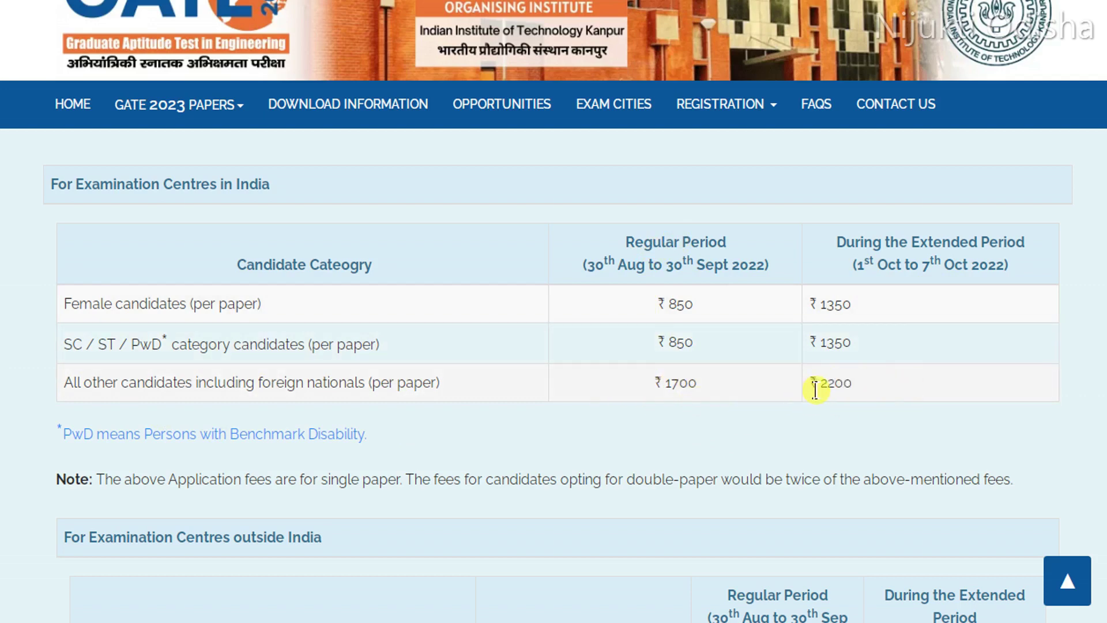
Examine the GATE 2023 application fees for centres in and outside India and the charges for application modifications
scroll(554, 312, "down", 3)
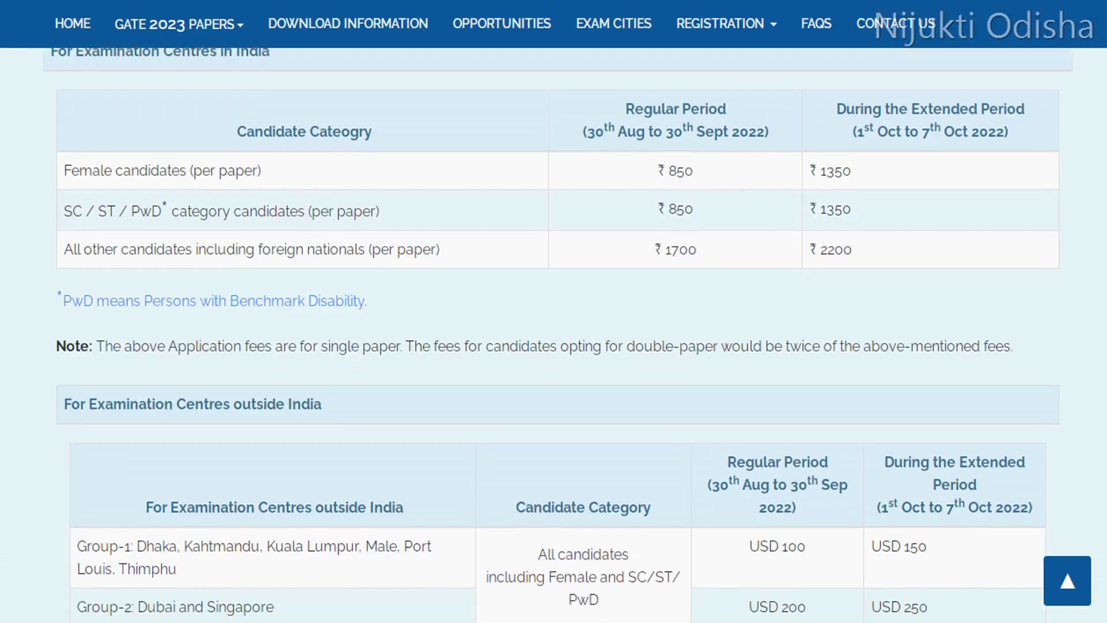
scroll(1038, 173, "up", 2)
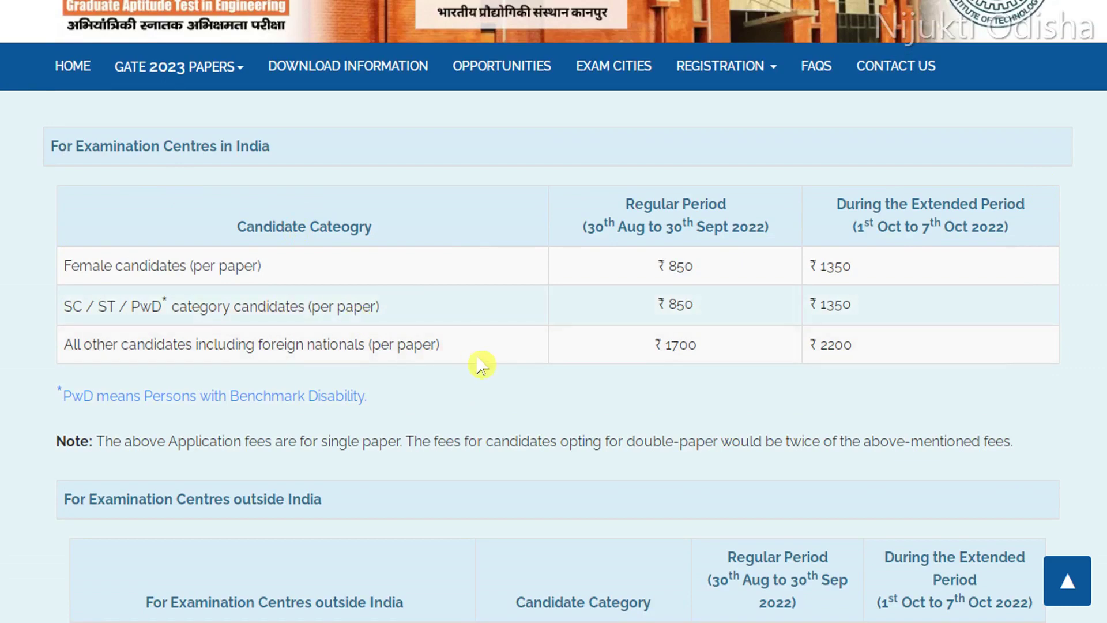
scroll(15, 332, "down", 4)
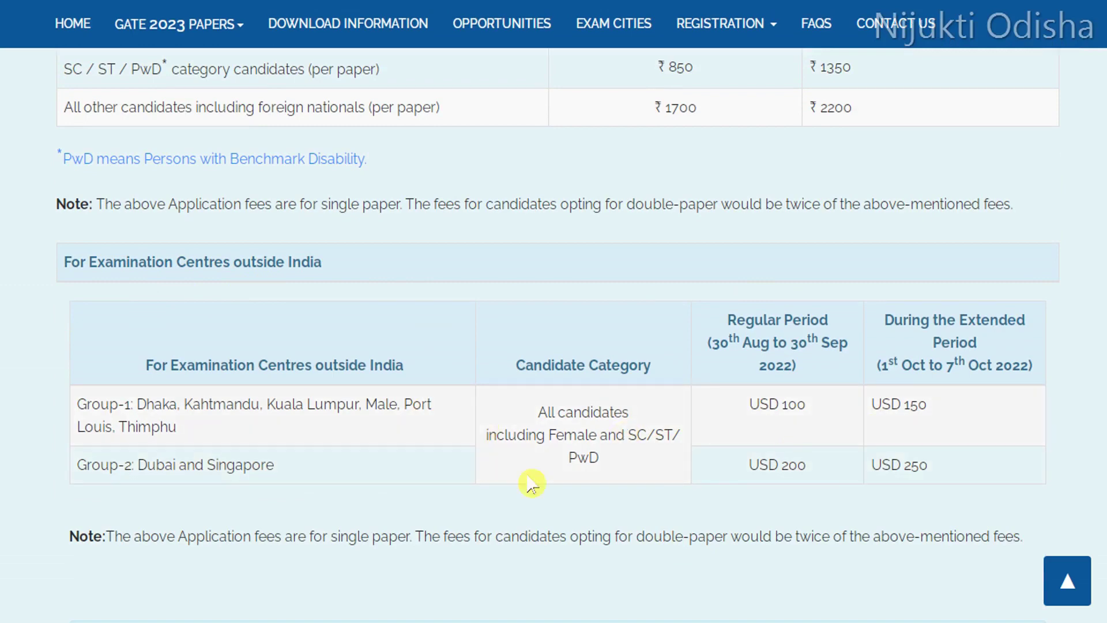
scroll(486, 426, "down", 7)
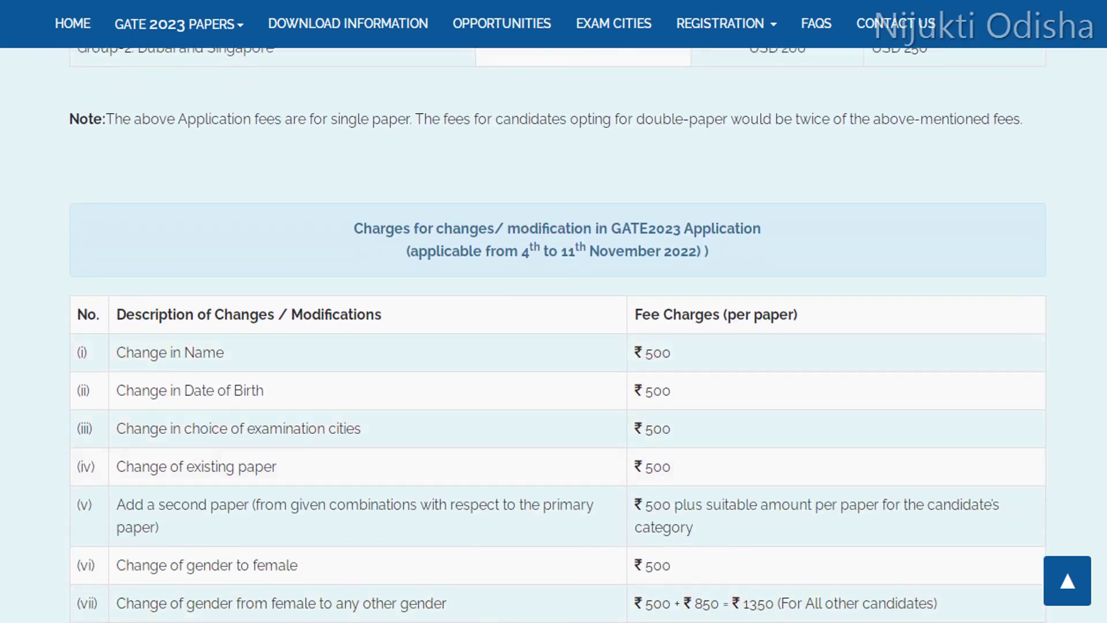
scroll(691, 266, "down", 4)
scroll(690, 266, "up", 4)
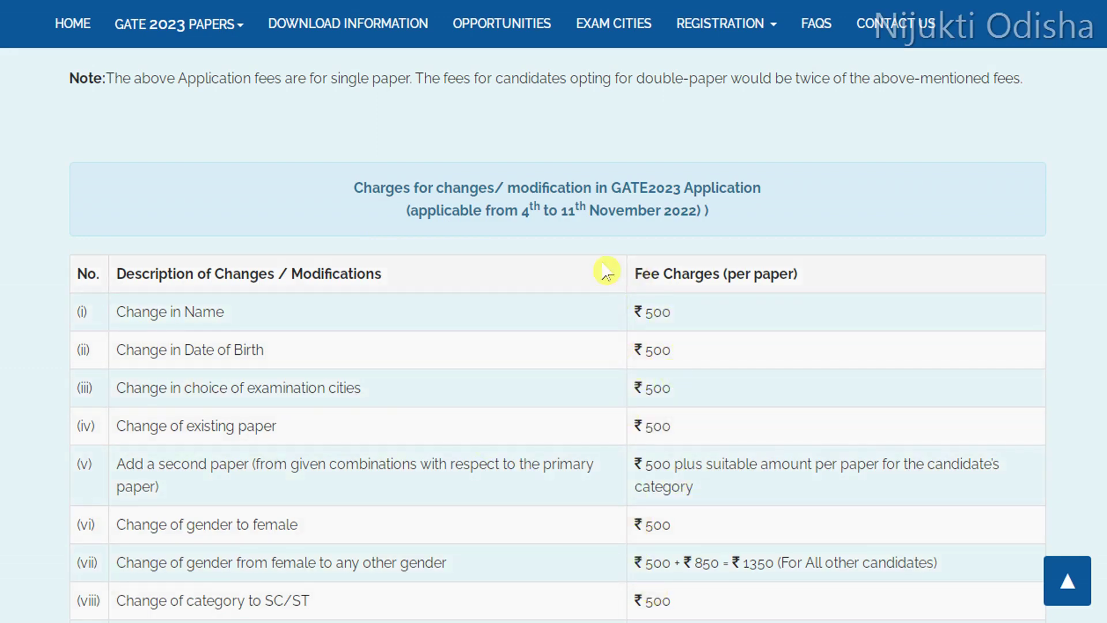
scroll(902, 280, "down", 3)
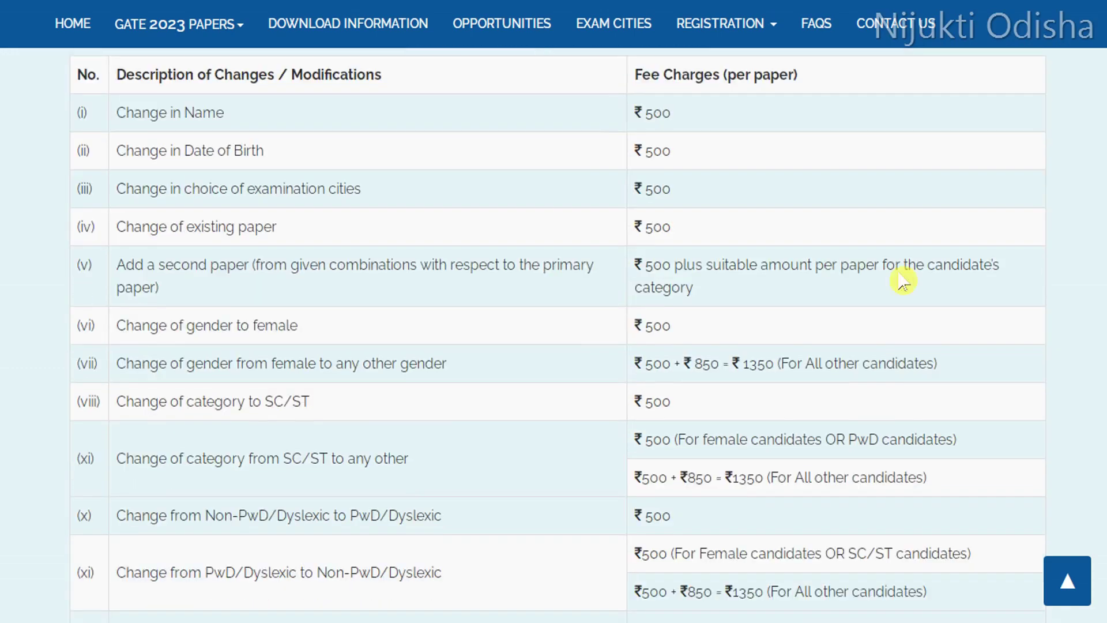
scroll(554, 334, "down", 6)
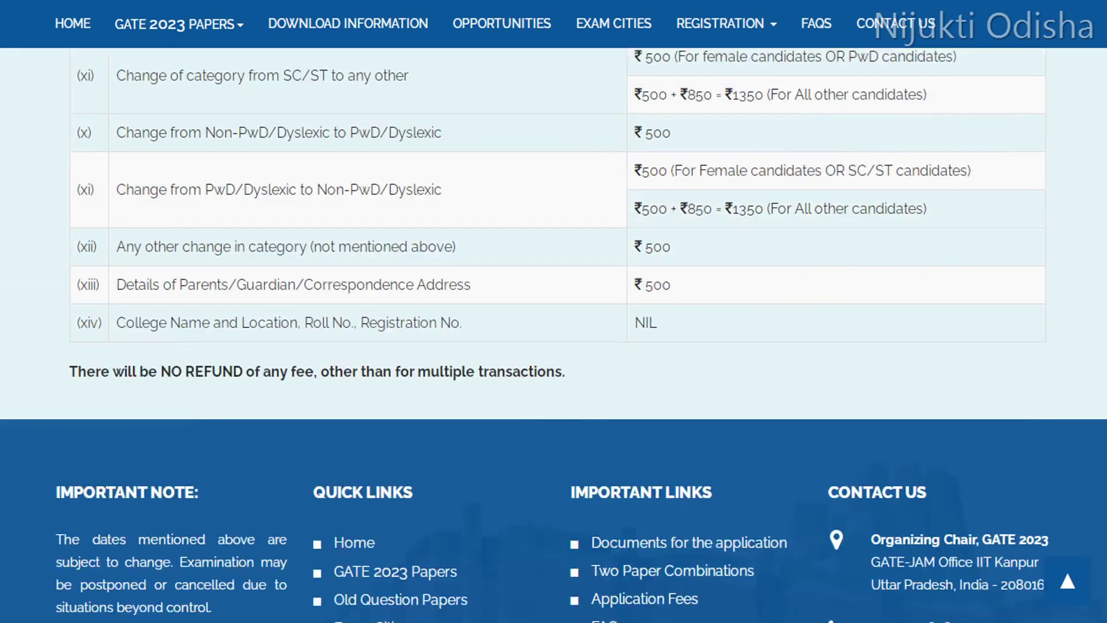
scroll(554, 335, "up", 13)
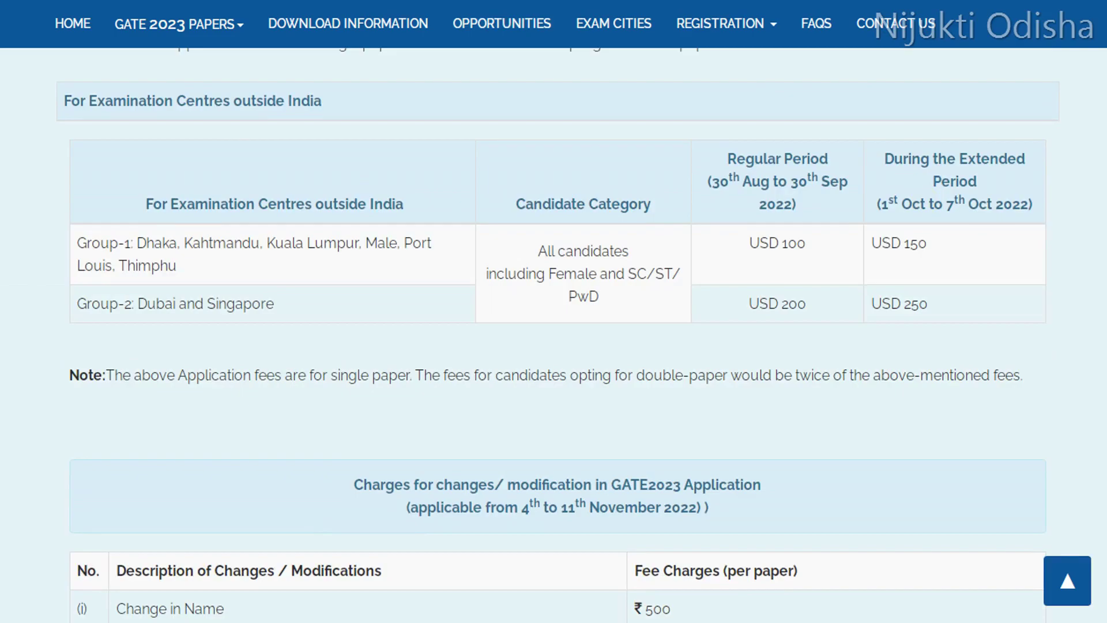
Return to the GATE 2023 home page, review the important dates and announcements, and open the online application login
key("Home")
scroll(554, 311, "down", 6)
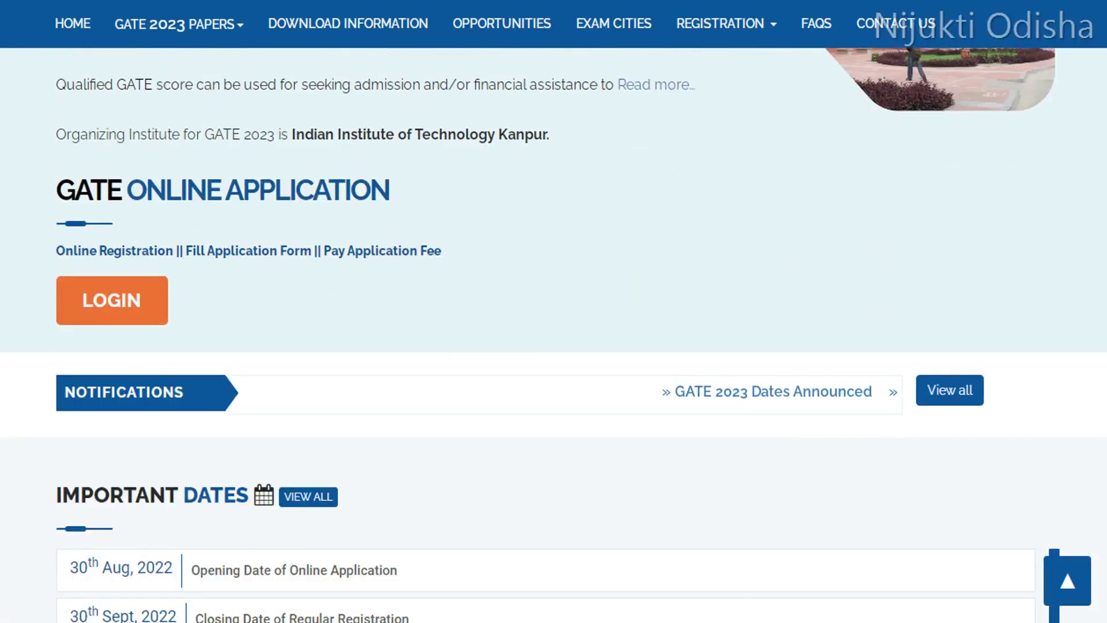
scroll(346, 462, "down", 3)
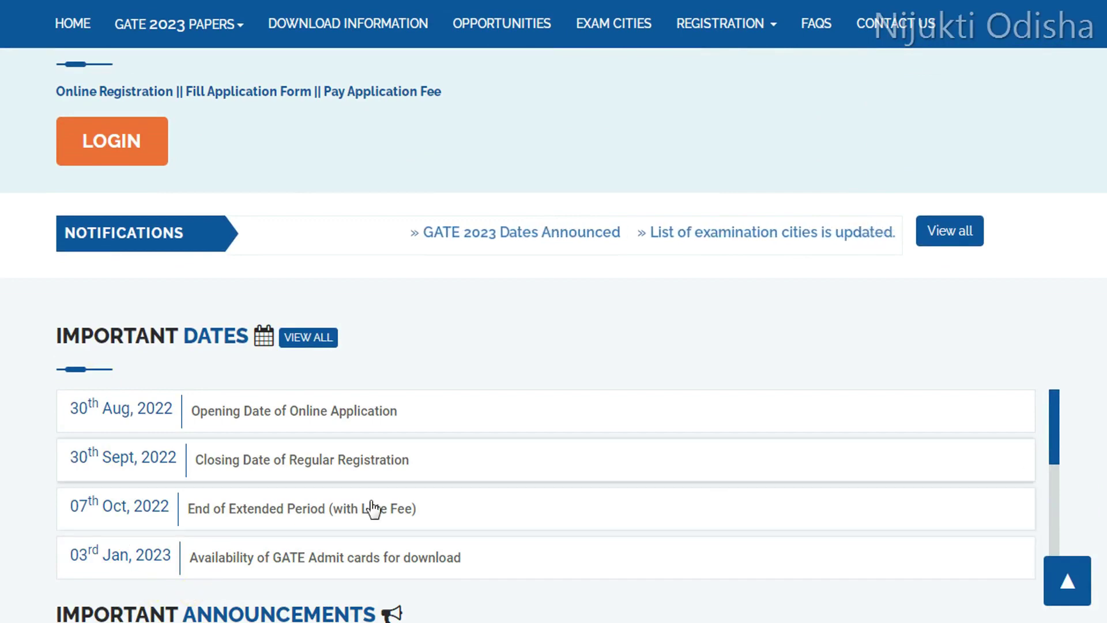
scroll(373, 508, "down", 7)
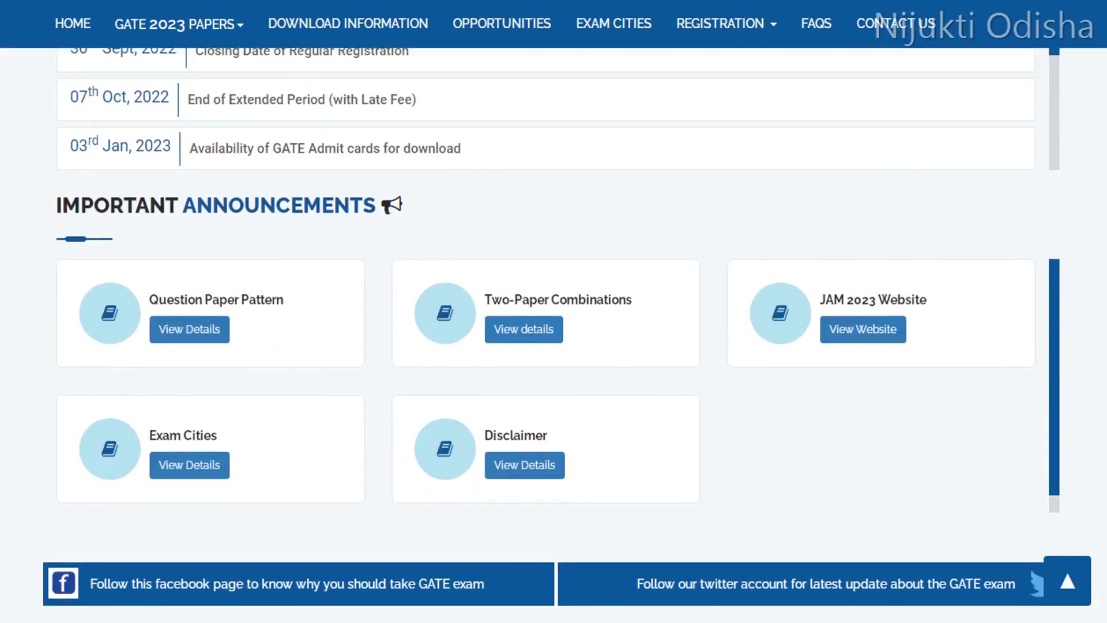
scroll(526, 361, "up", 9)
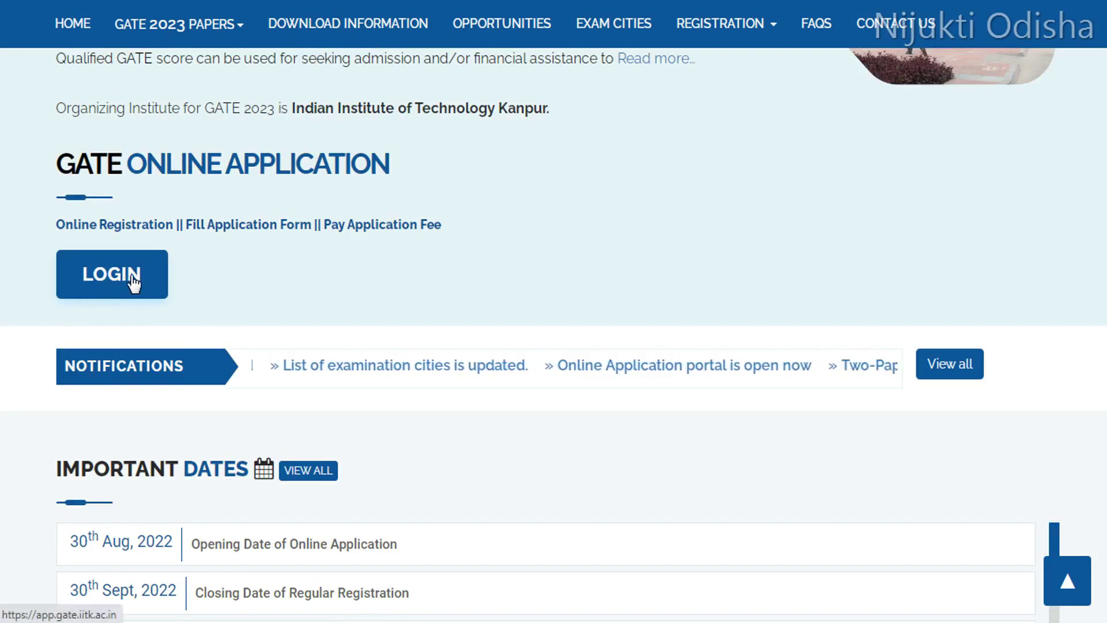
left_click(134, 281)
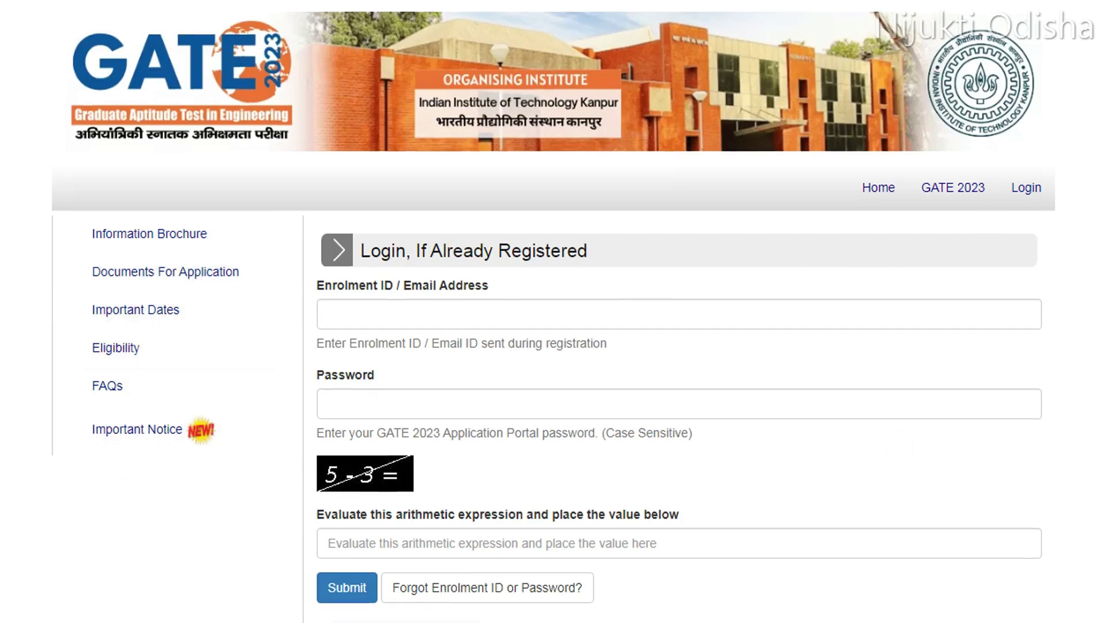
Open the new-user registration form from the login page
scroll(1013, 317, "down", 1)
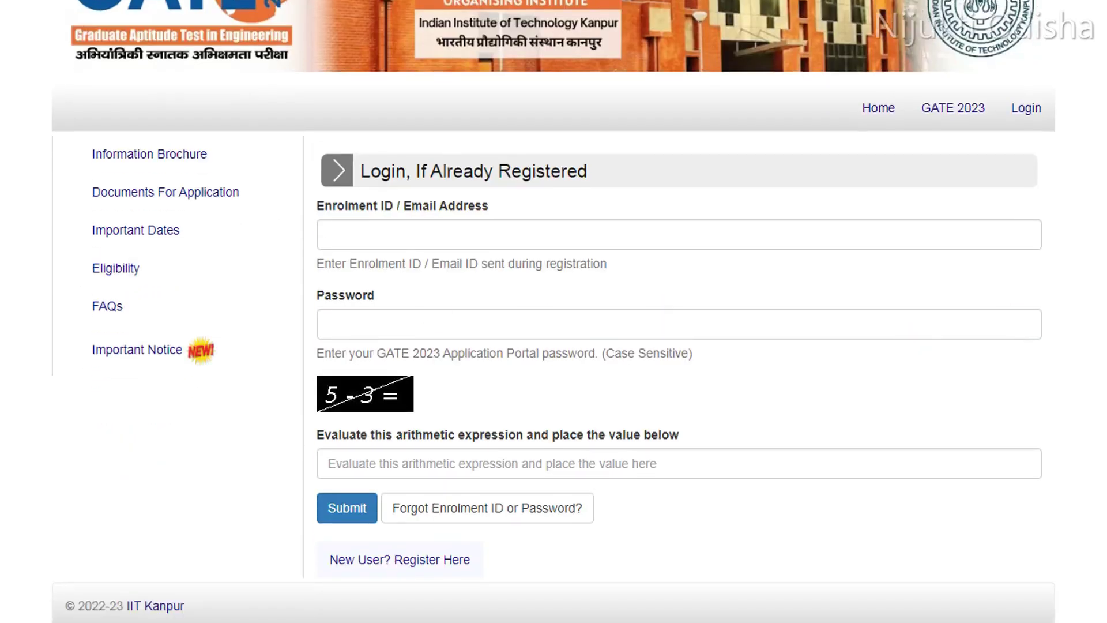
scroll(664, 357, "down", 1)
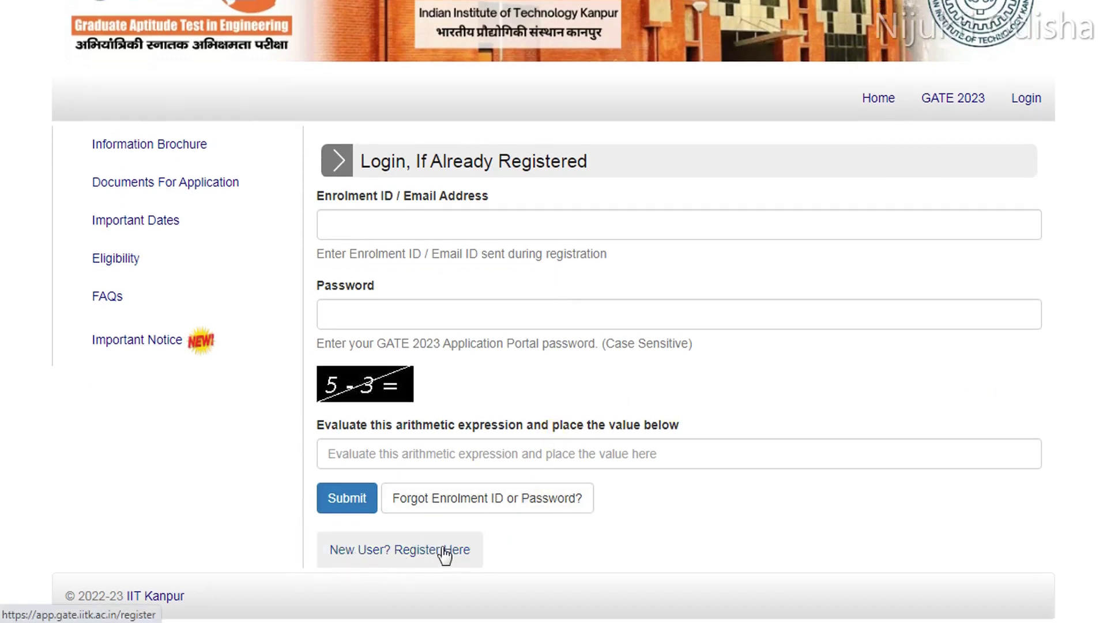
left_click(410, 557)
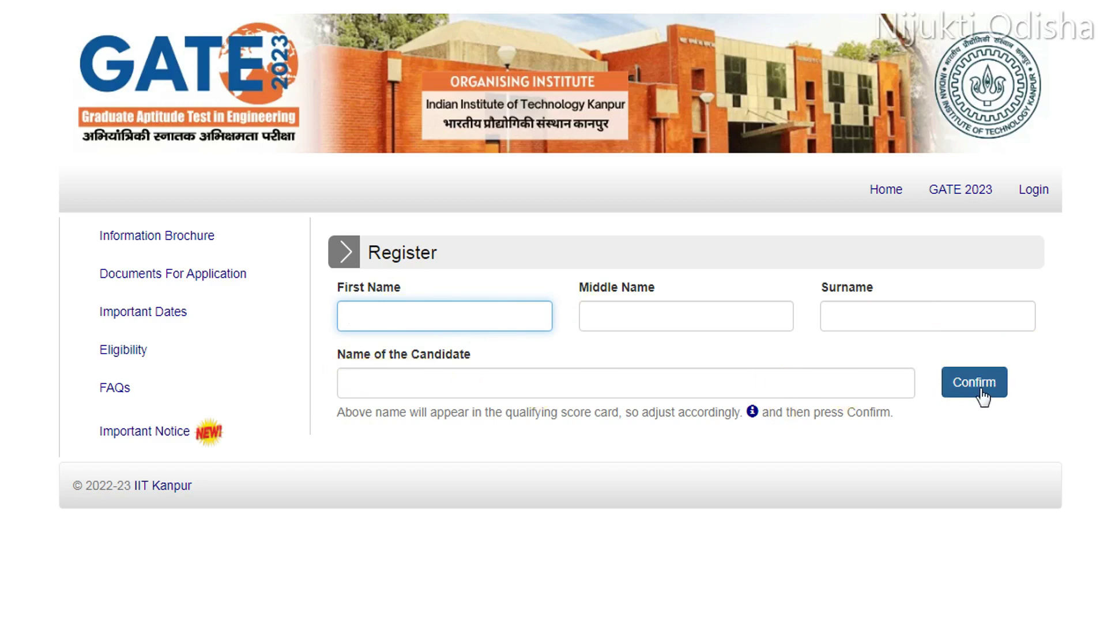
Enter and confirm the candidate's name in the registration form and choose 91 (IN) as the mobile country code
left_click(358, 282)
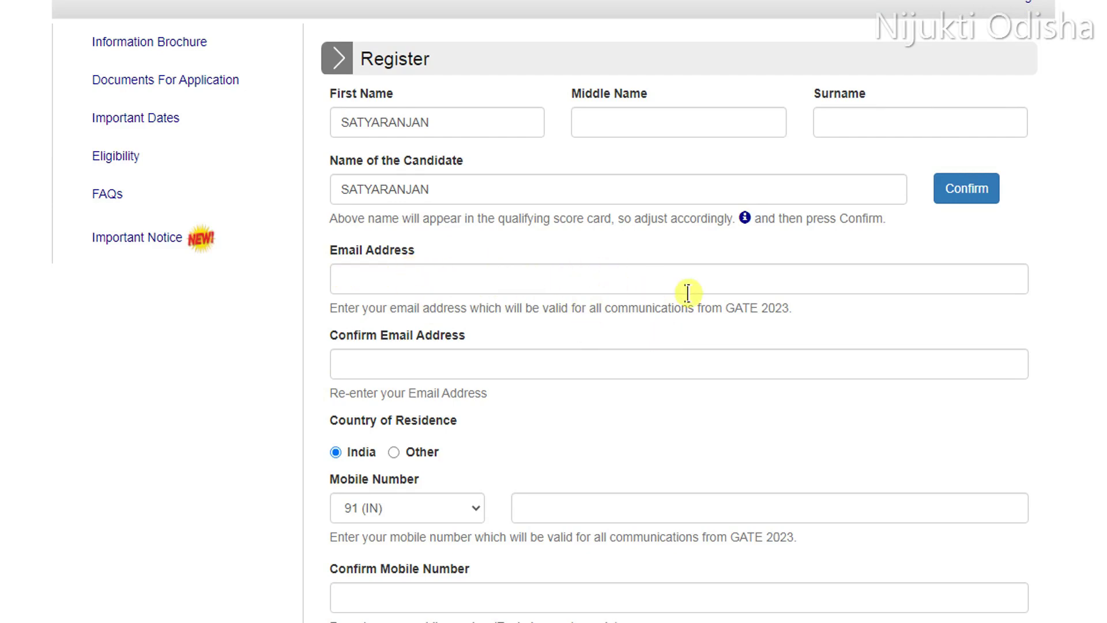
scroll(1100, 287, "down", 1)
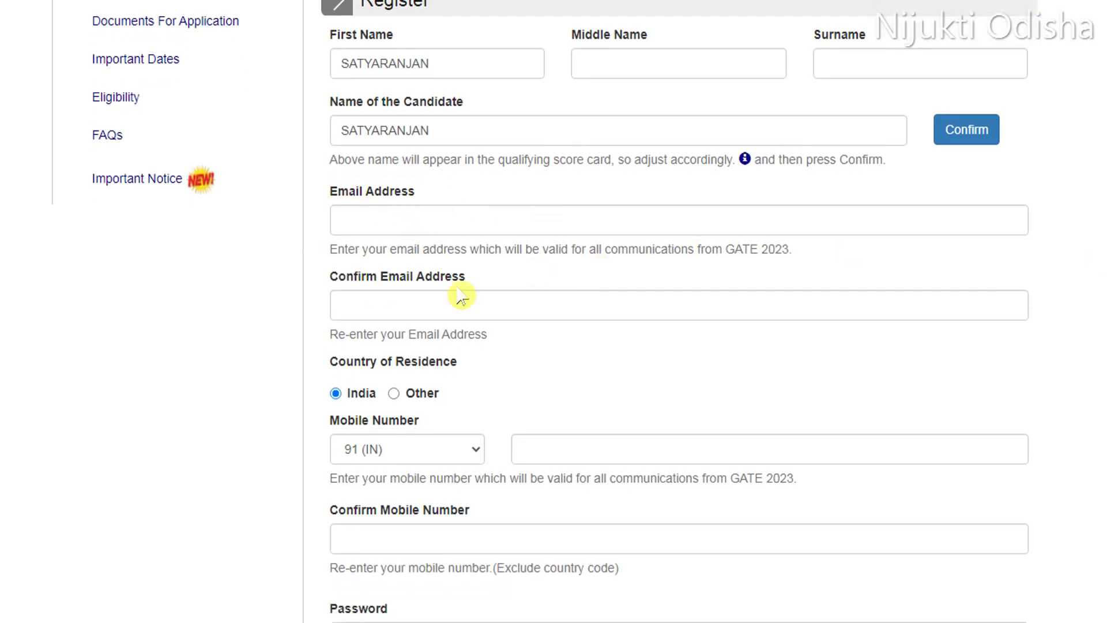
scroll(756, 351, "down", 2)
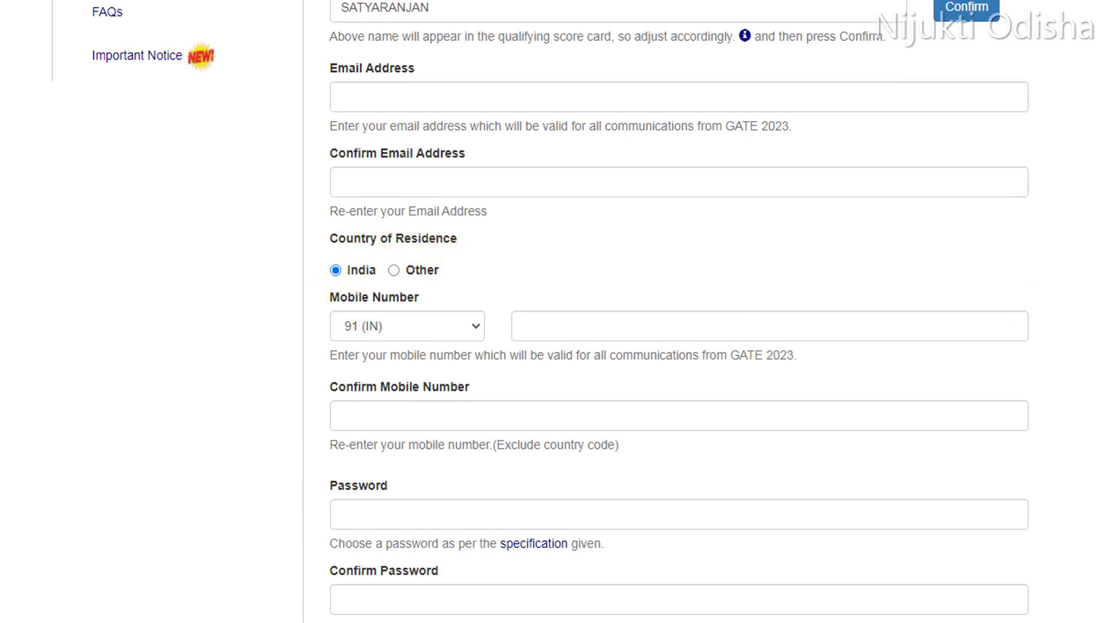
scroll(1062, 294, "down", 1)
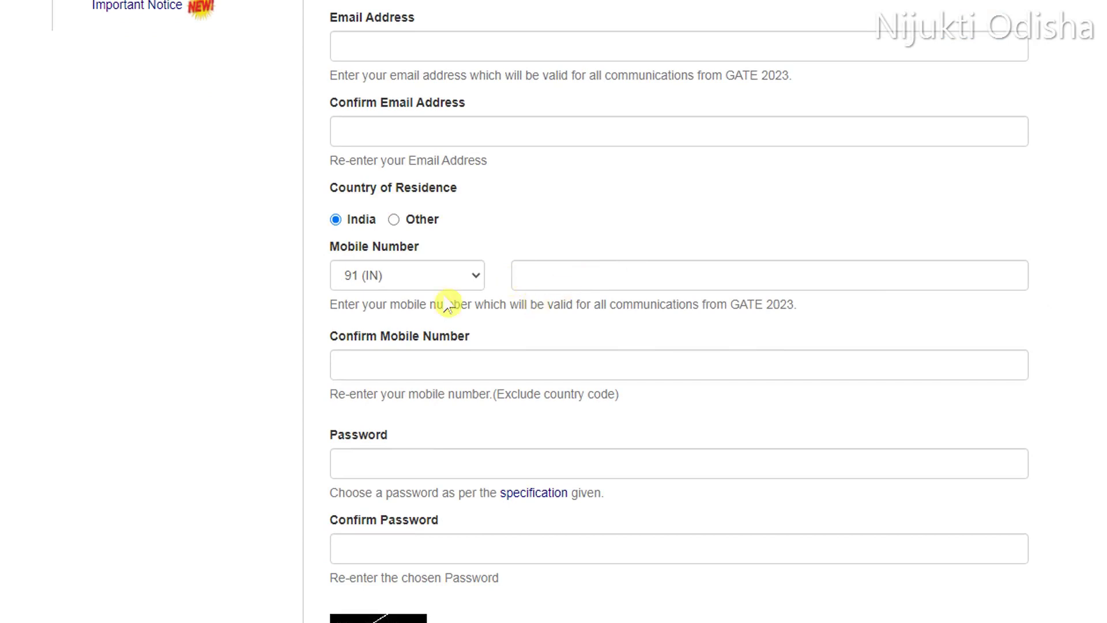
left_click(428, 284)
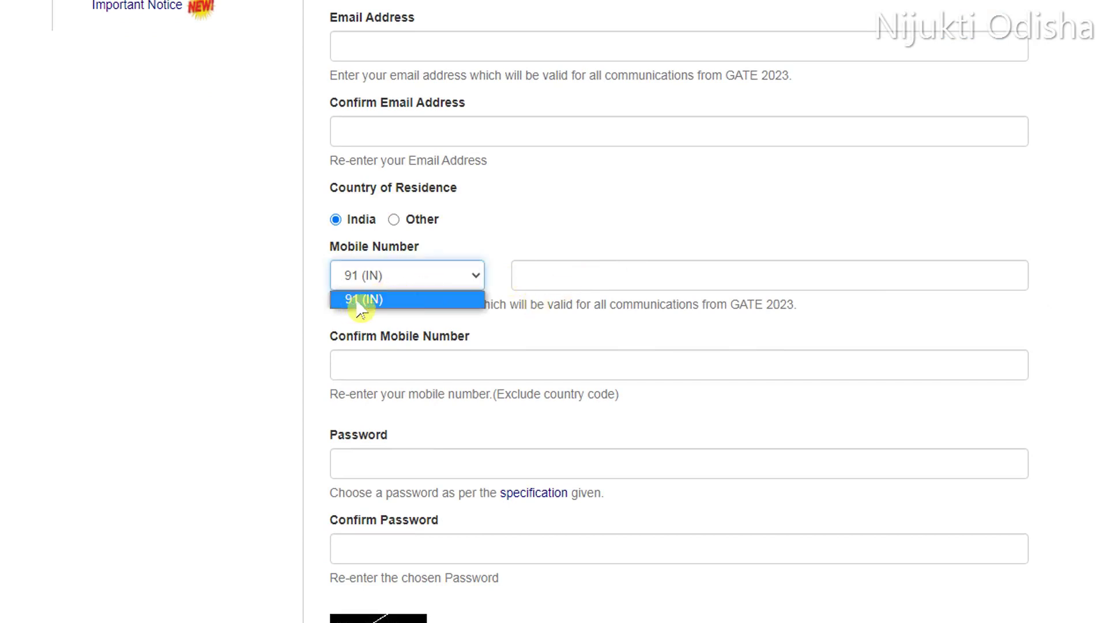
left_click(387, 299)
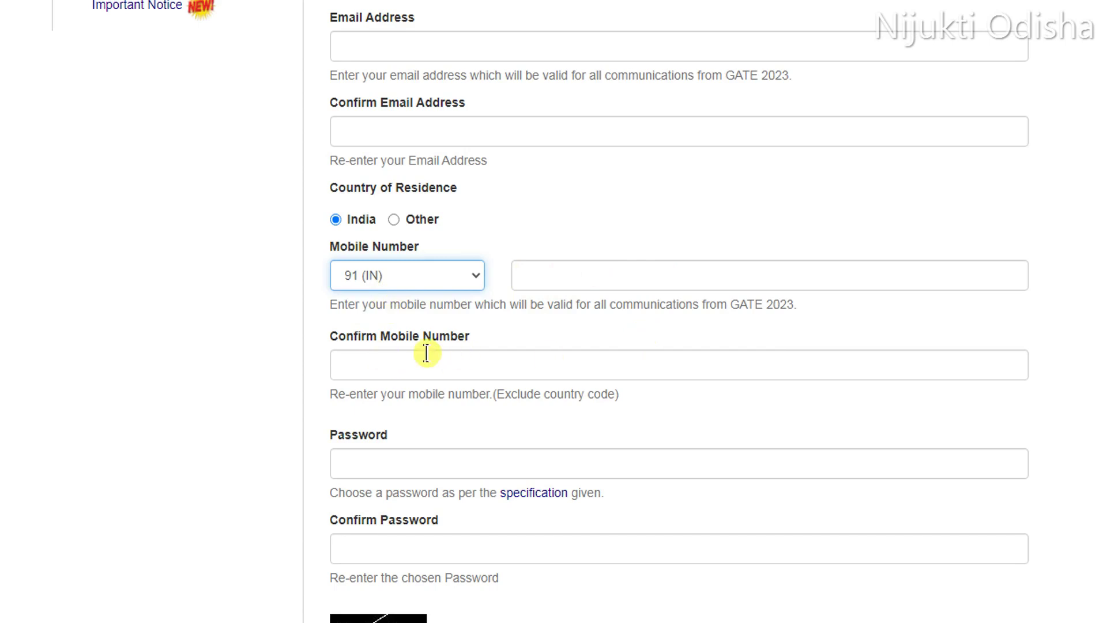
Complete the remaining contact and account fields of the registration form and submit it
scroll(677, 312, "down", 1)
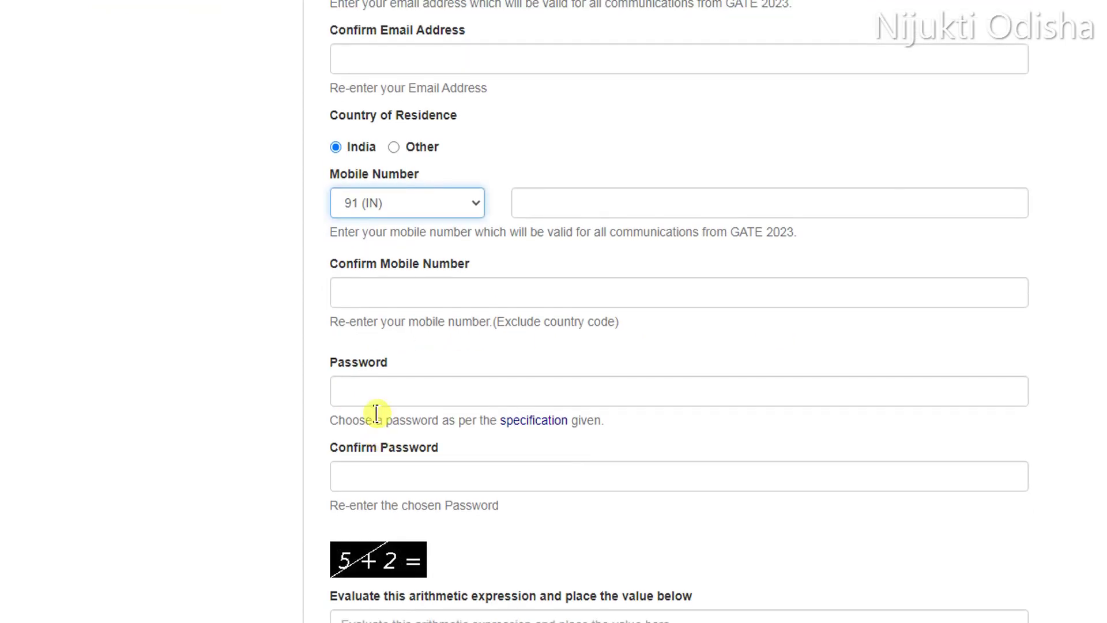
scroll(992, 408, "up", 2)
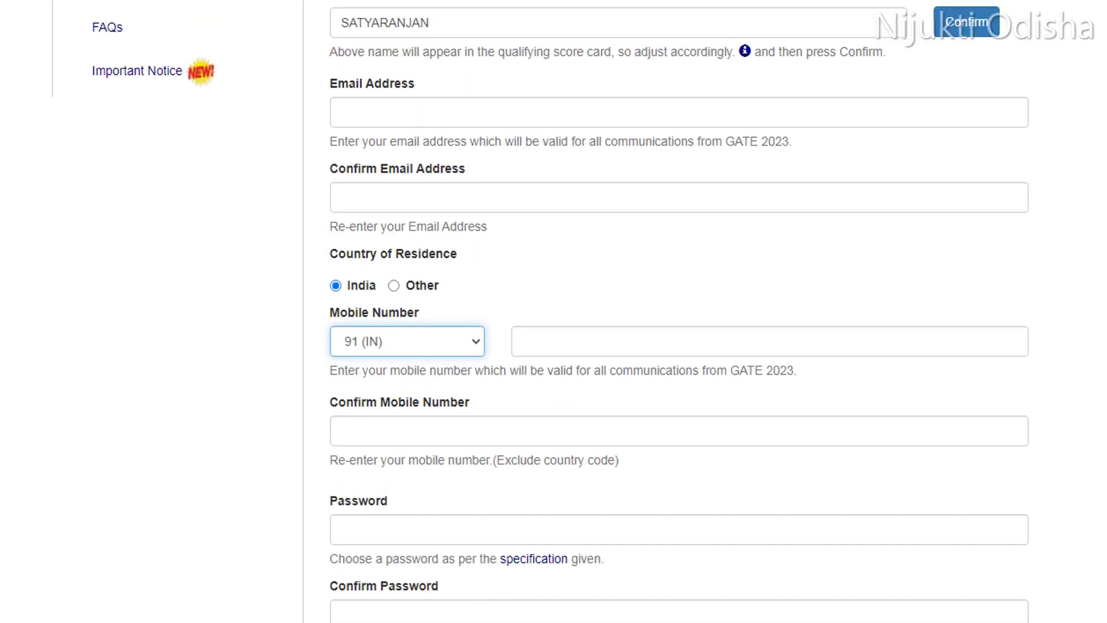
scroll(414, 423, "down", 2)
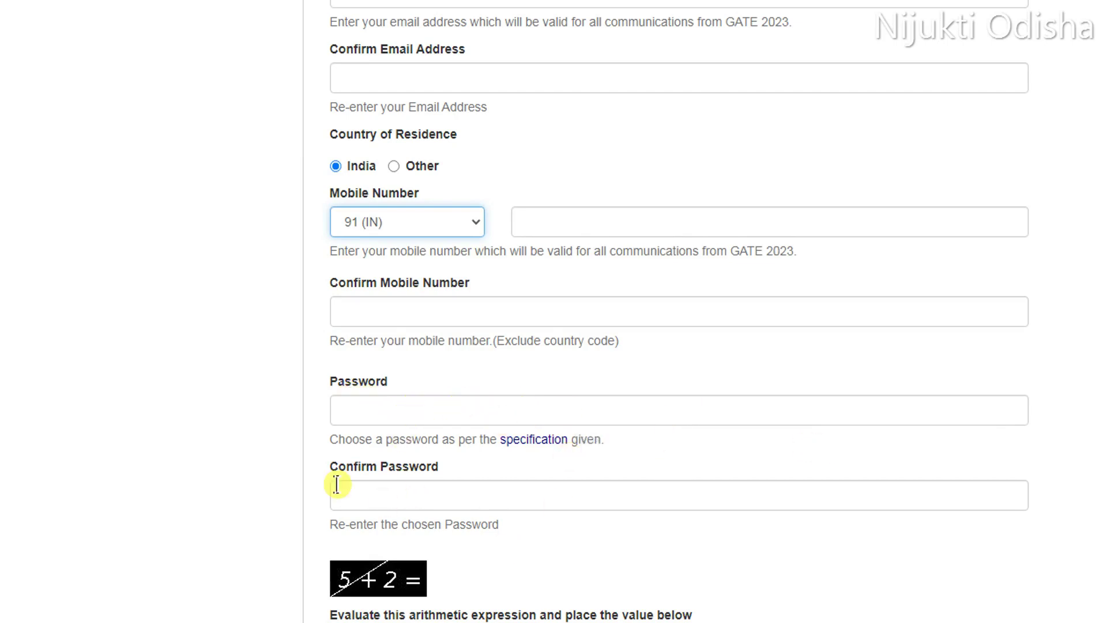
scroll(666, 486, "down", 3)
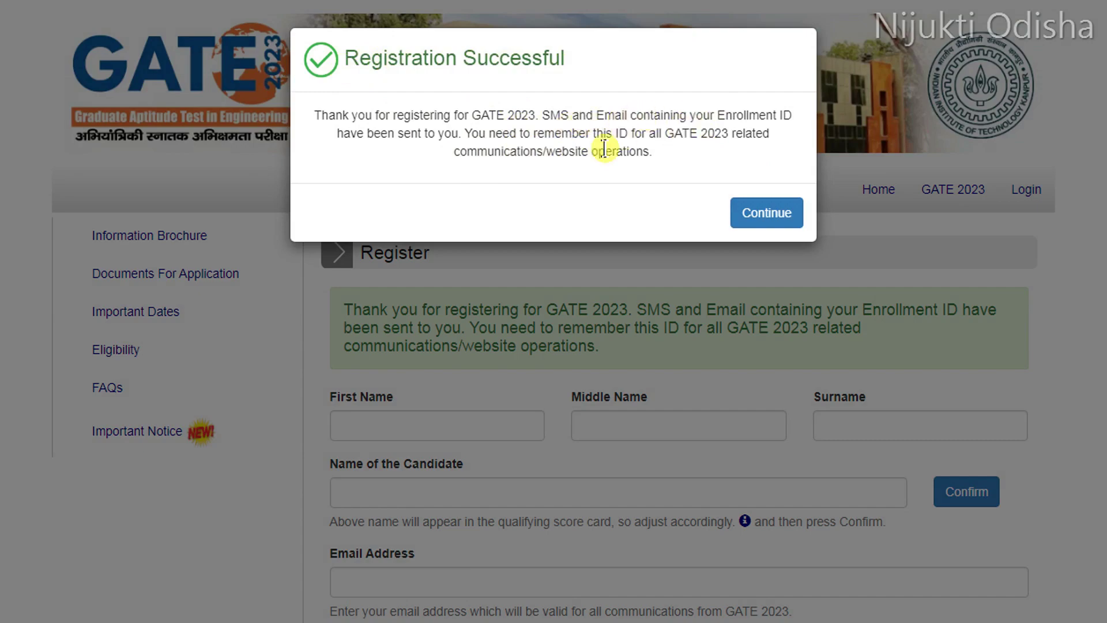
Continue from the registration confirmation to the login page and log in to the application portal
left_click(760, 216)
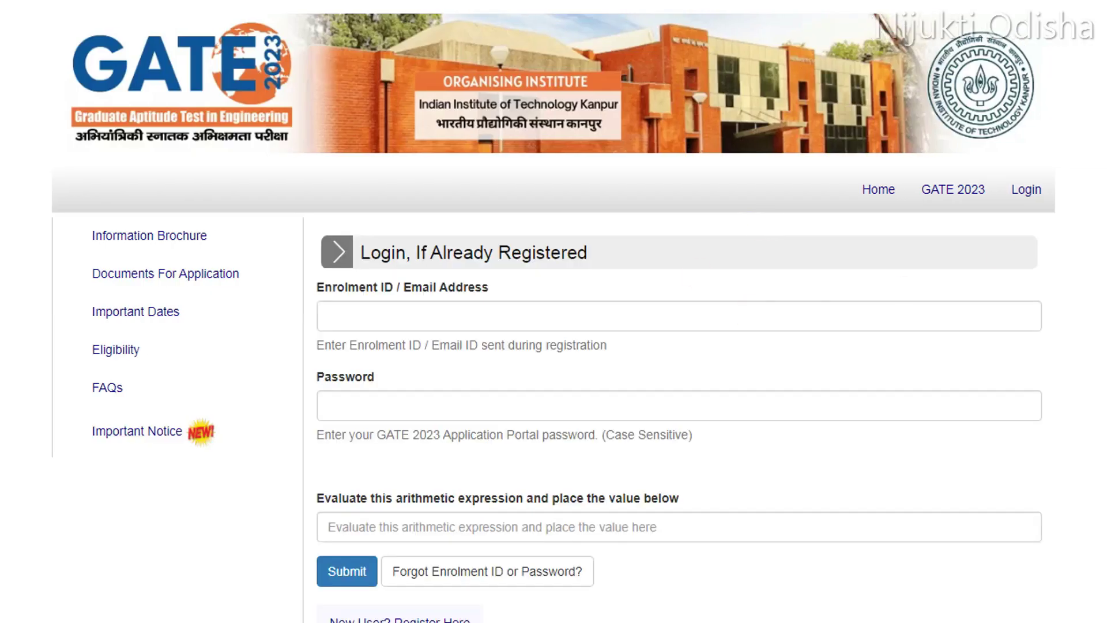
scroll(366, 192, "down", 1)
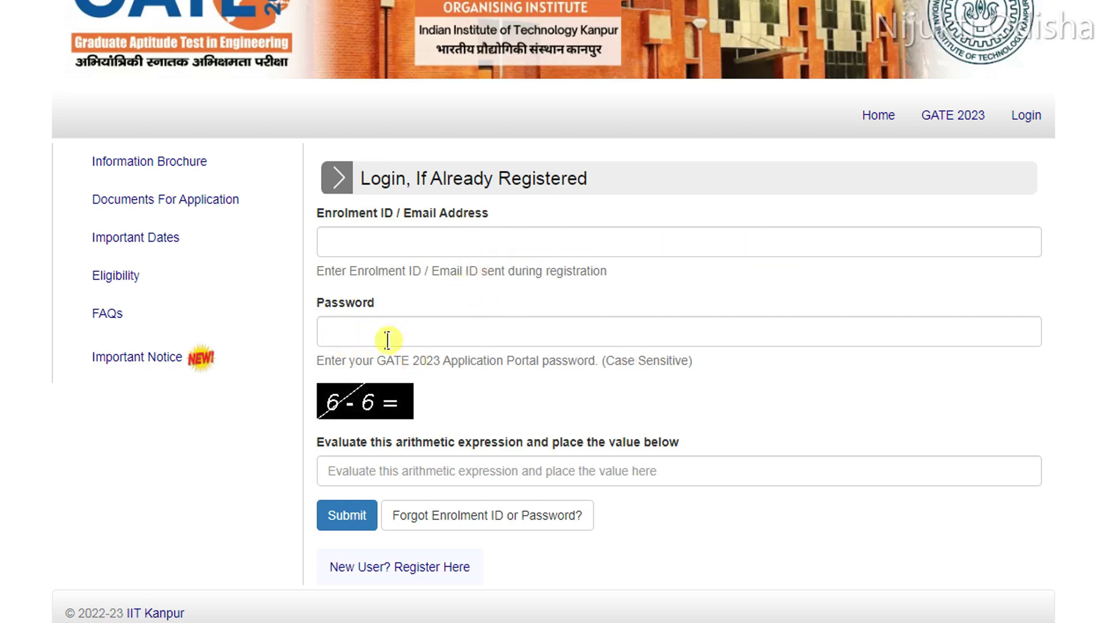
scroll(230, 371, "down", 1)
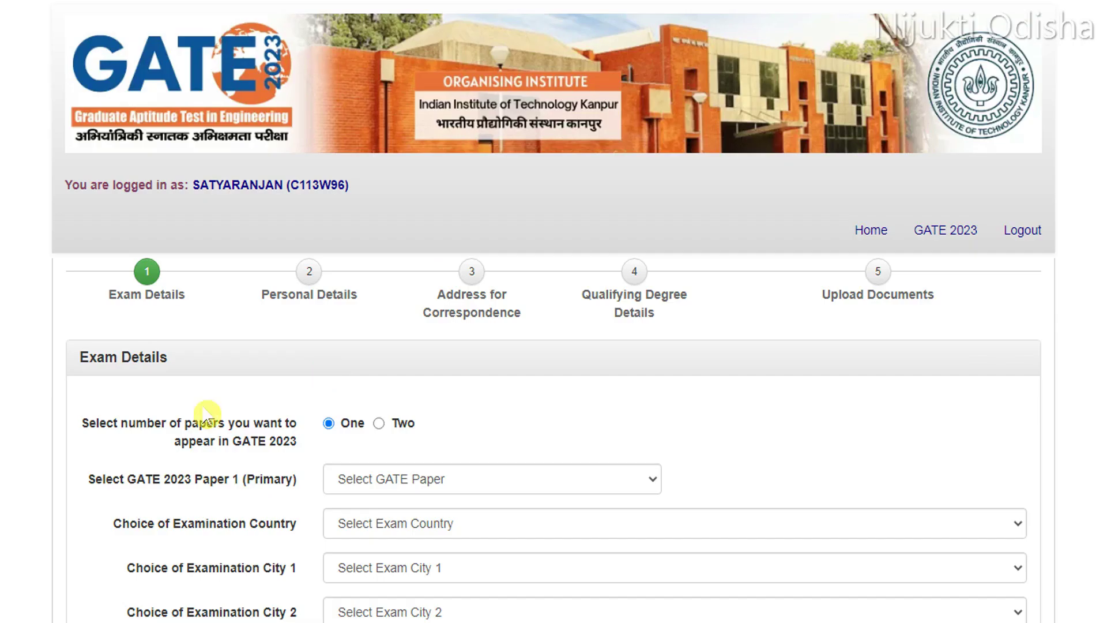
Review the Exam Details form, try the two-paper option, and set the number of GATE 2023 papers to One
scroll(935, 584, "down", 2)
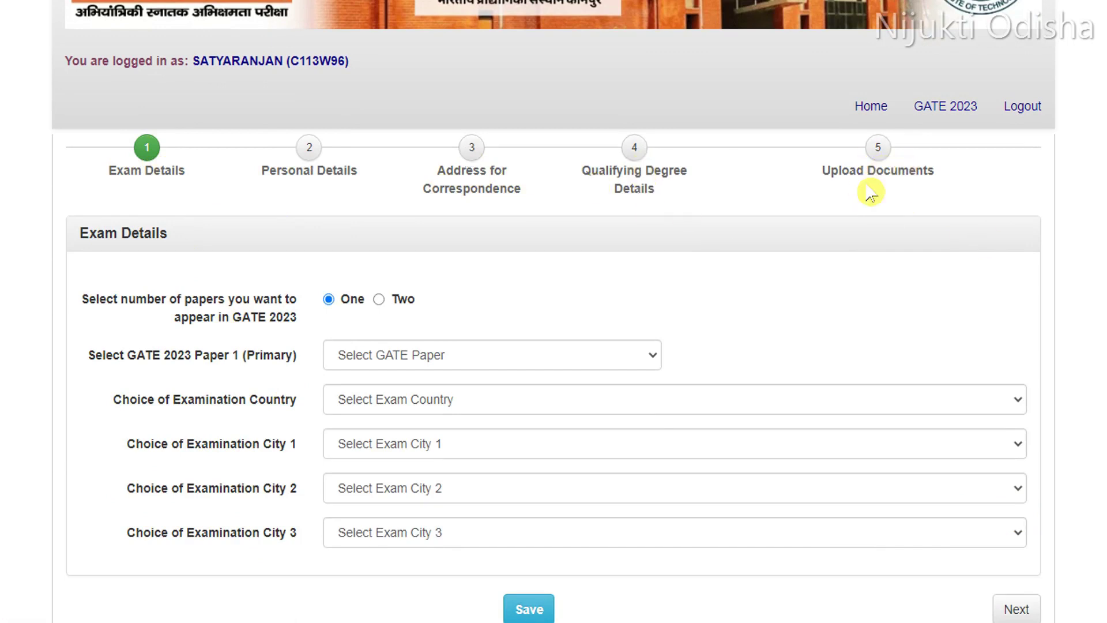
scroll(388, 198, "up", 1)
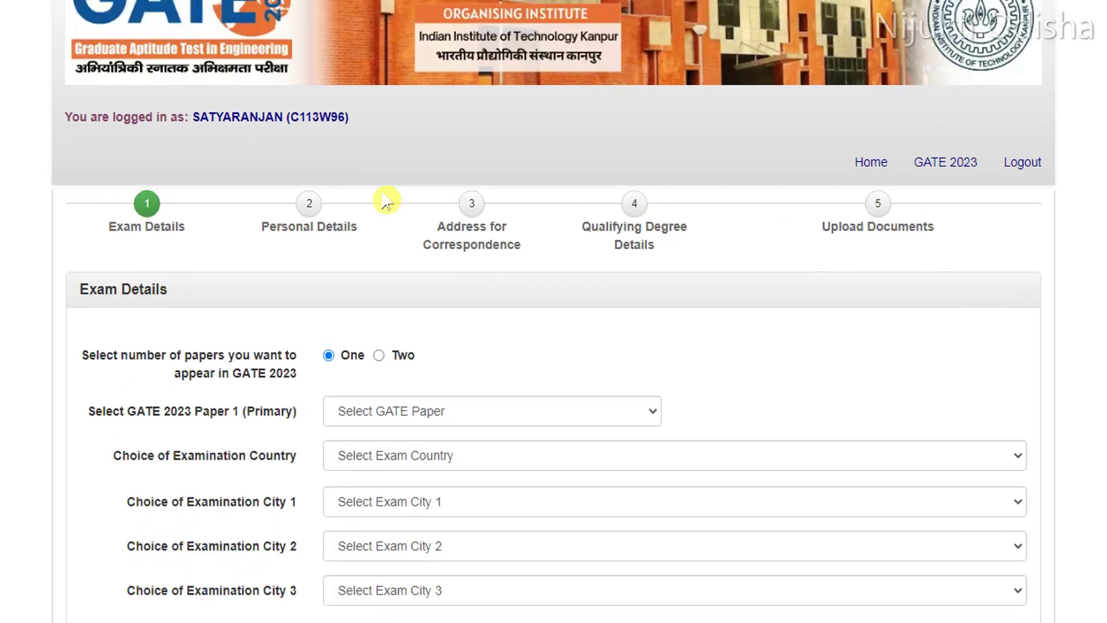
scroll(554, 311, "down", 1)
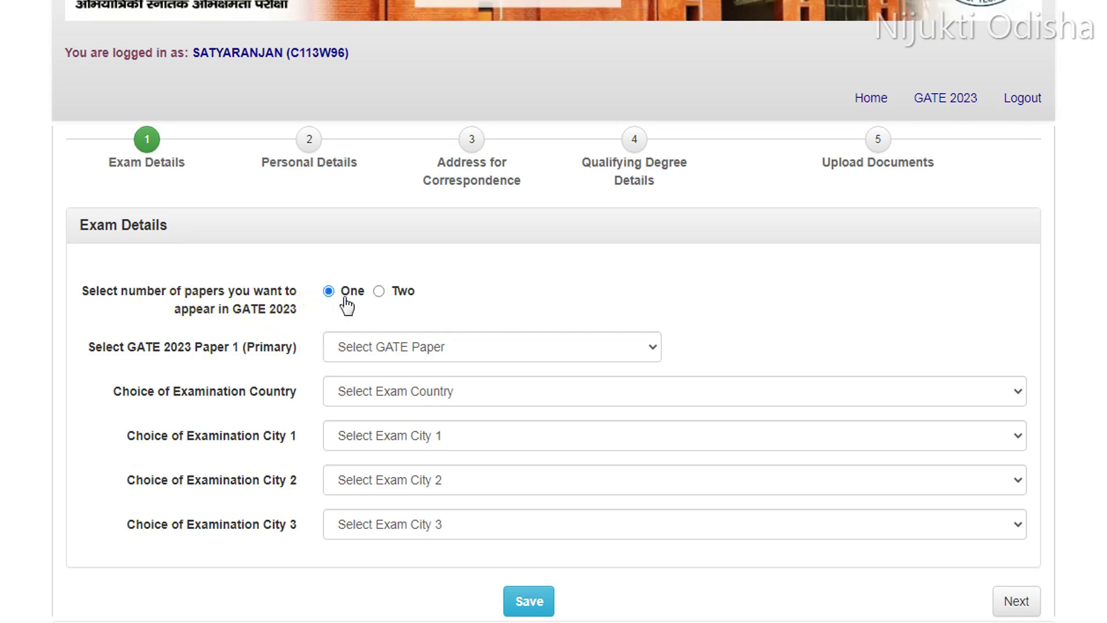
left_click(321, 301)
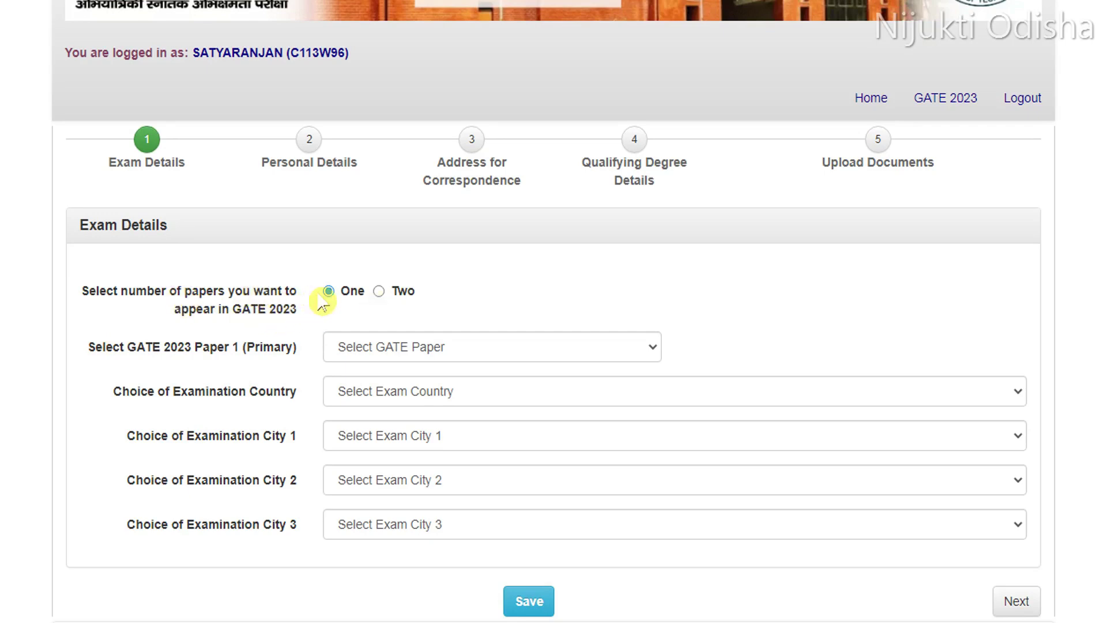
left_click(381, 295)
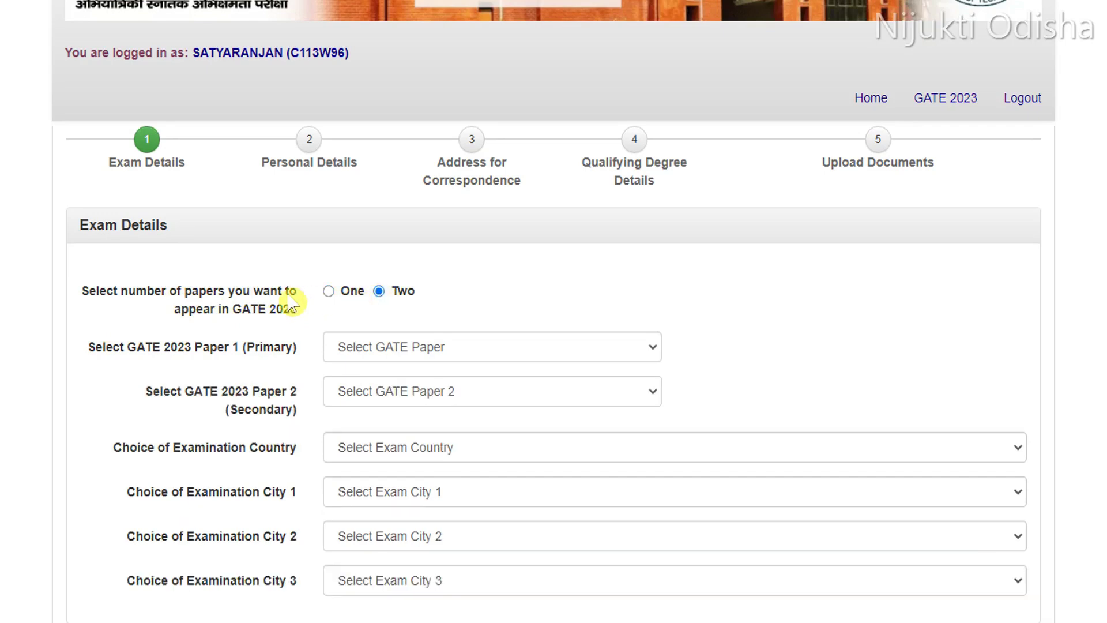
left_click(328, 296)
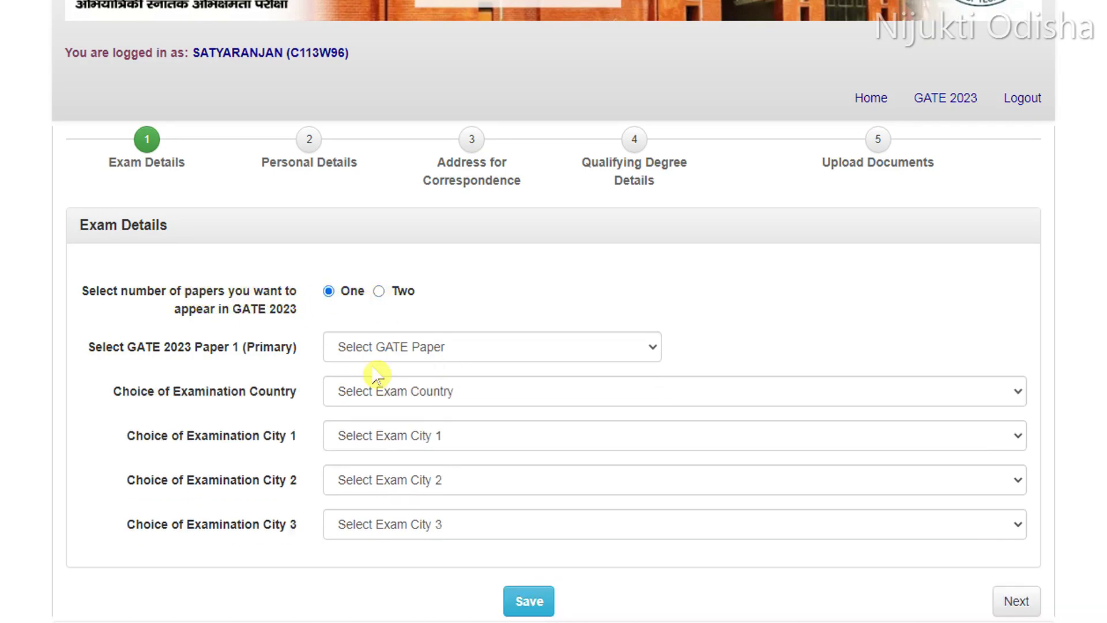
Choose Mechanical Engineering (ME) as the primary GATE 2023 paper
left_click(407, 362)
scroll(577, 260, "down", 1)
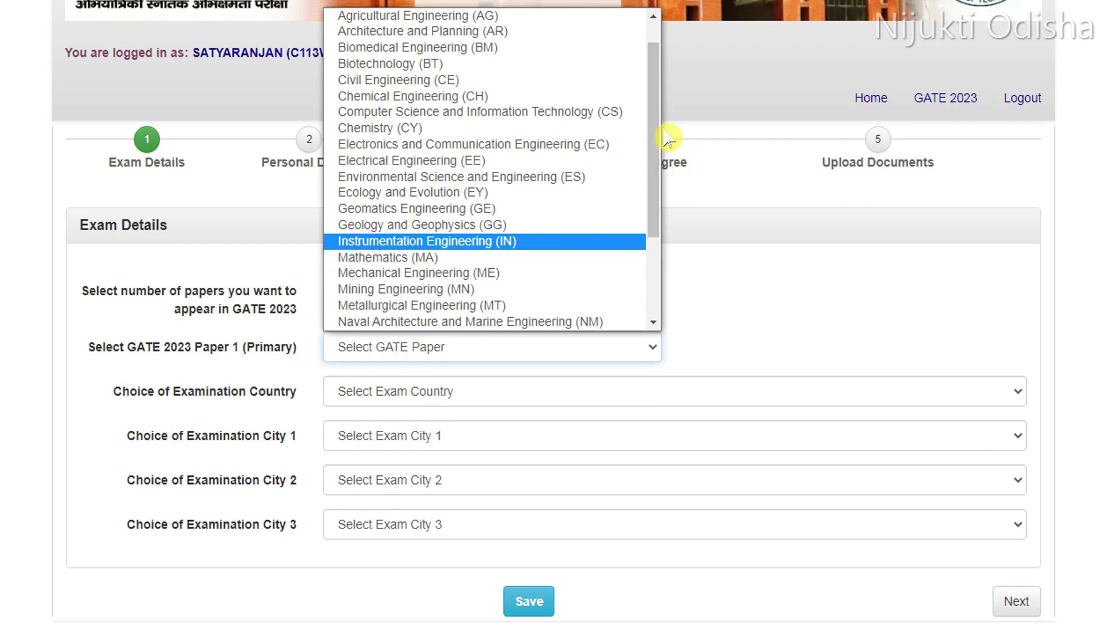
scroll(661, 167, "down", 2)
scroll(495, 273, "down", 1)
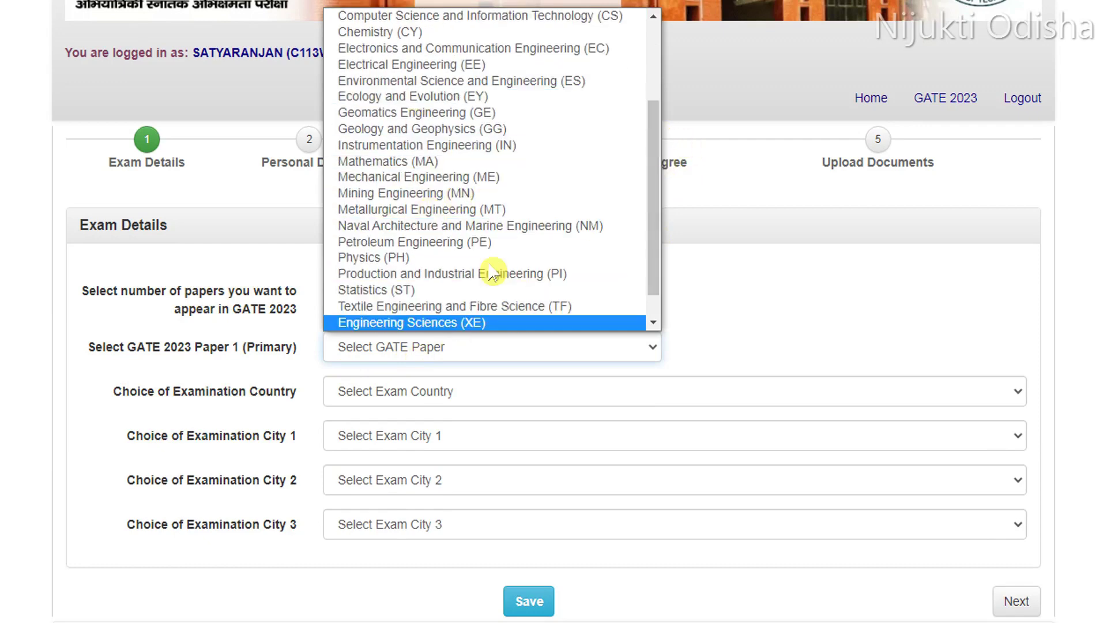
left_click(420, 178)
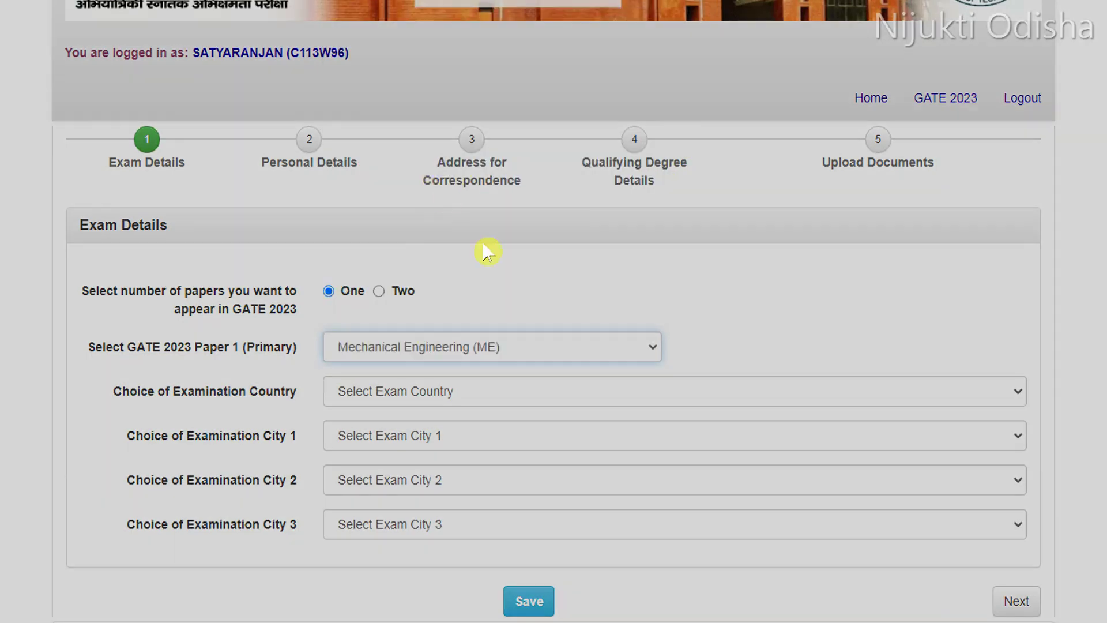
left_click(697, 193)
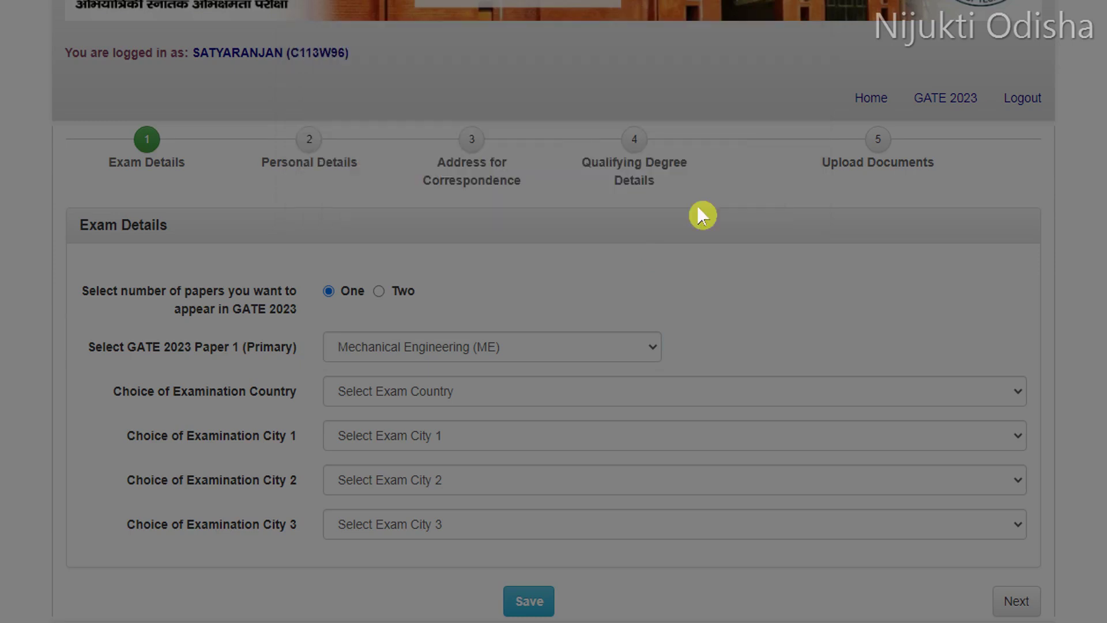
Try the two-paper option, look through the secondary paper choices, and set the number of papers back to One
left_click(378, 291)
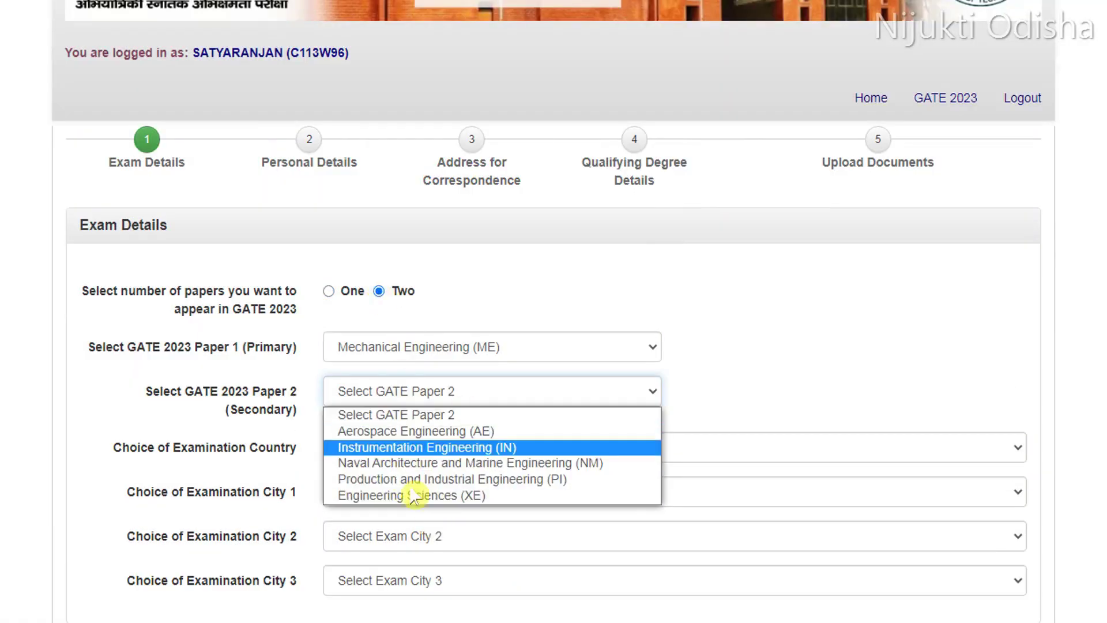
left_click(415, 291)
left_click(329, 291)
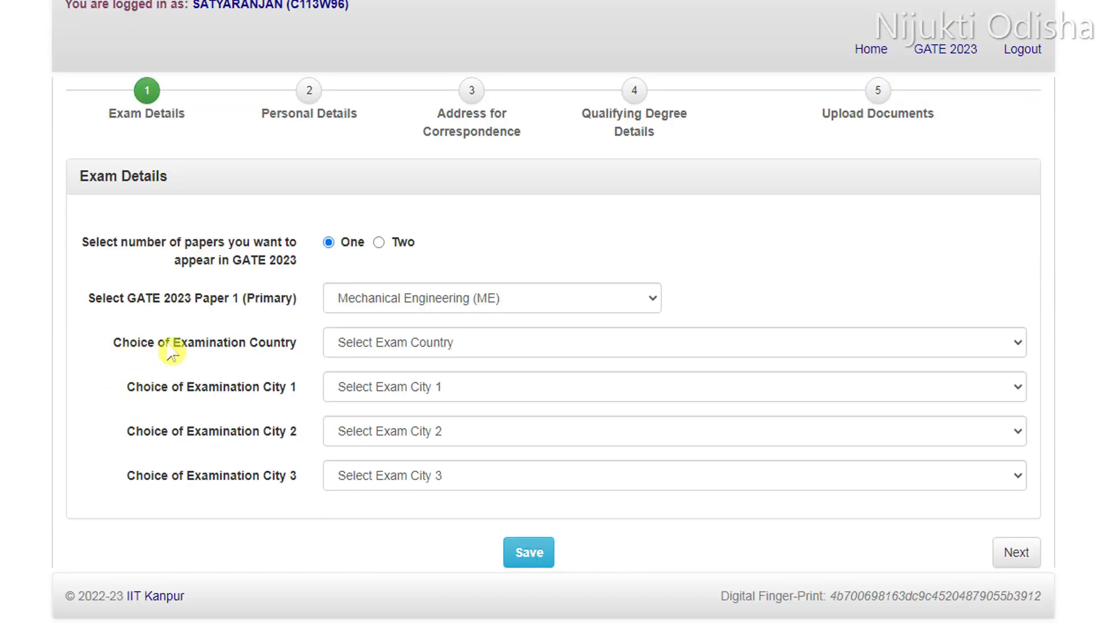
Set the examination country to India after reviewing the available countries
left_click(581, 349)
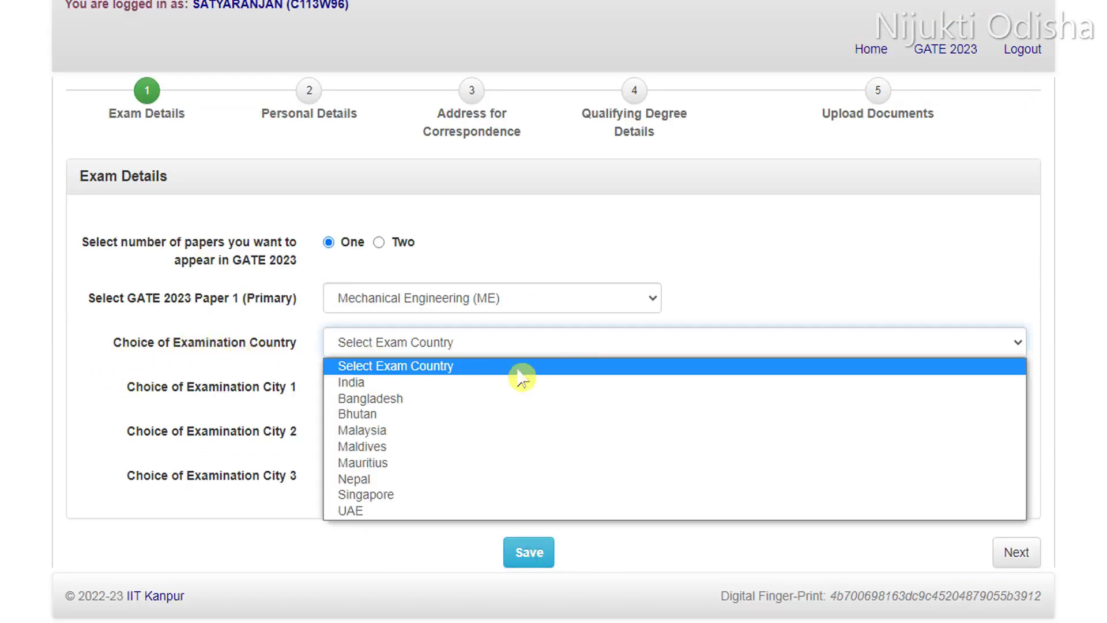
left_click(369, 383)
left_click(414, 349)
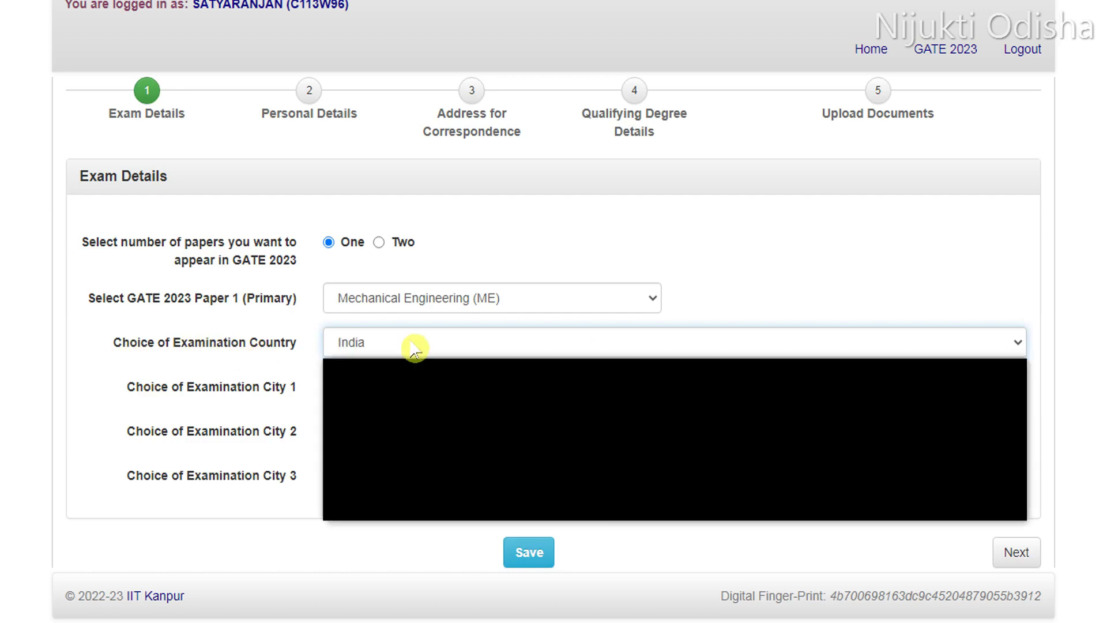
left_click(414, 349)
left_click(414, 348)
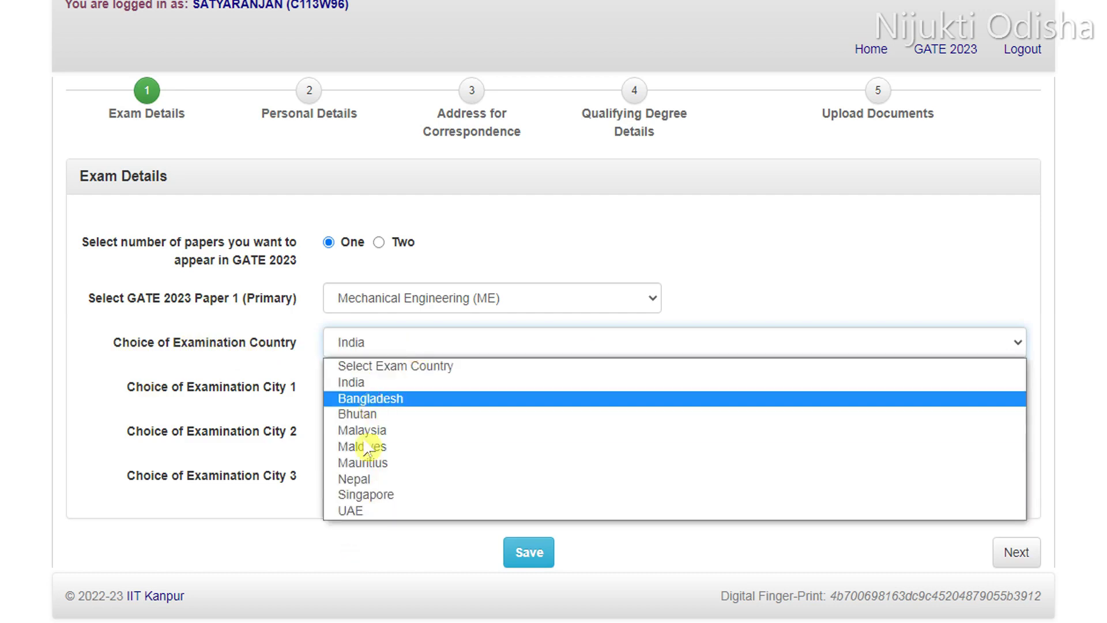
left_click(333, 377)
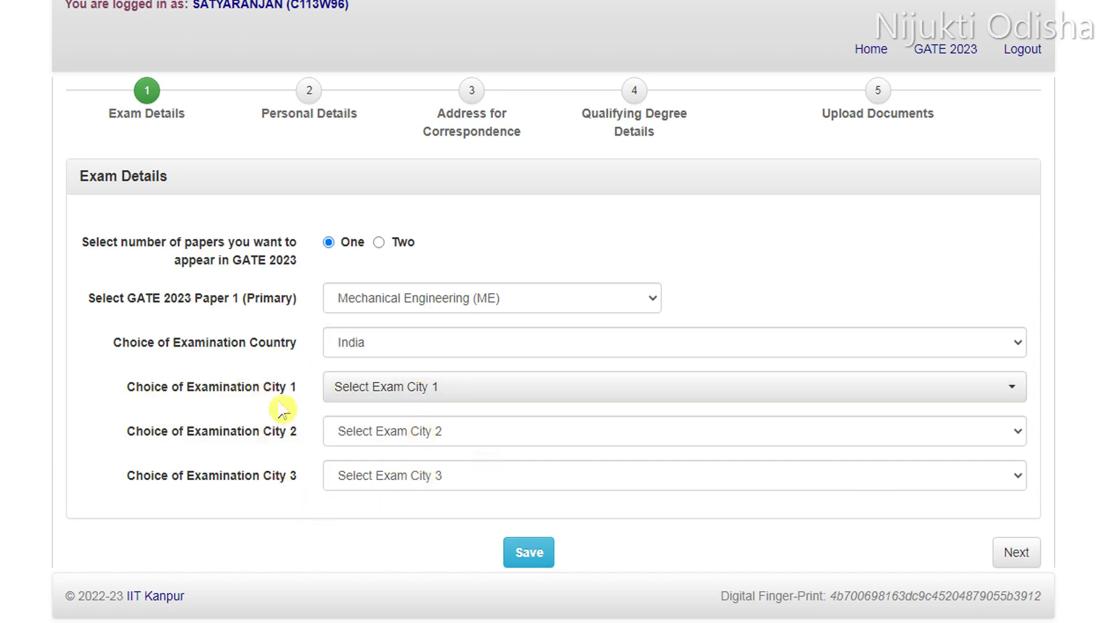
Choose Bhubaneswar (OR), Cuttack (OR) and Balasore (OR) as examination cities 1, 2 and 3
left_click(613, 383)
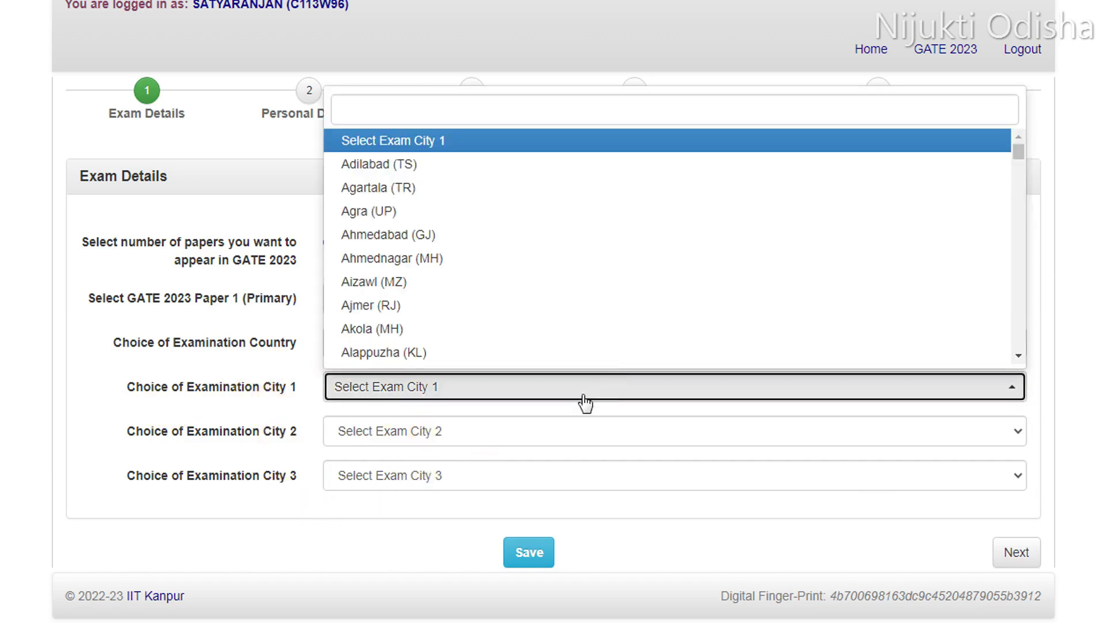
left_click_drag(1019, 154, 1016, 185)
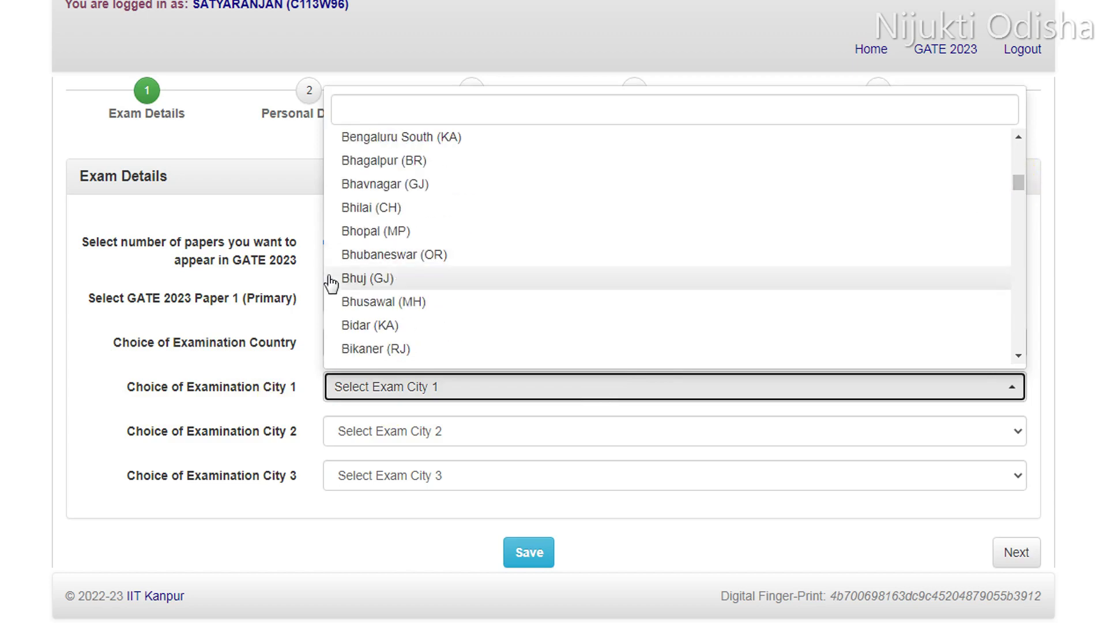
left_click(386, 250)
left_click(502, 442)
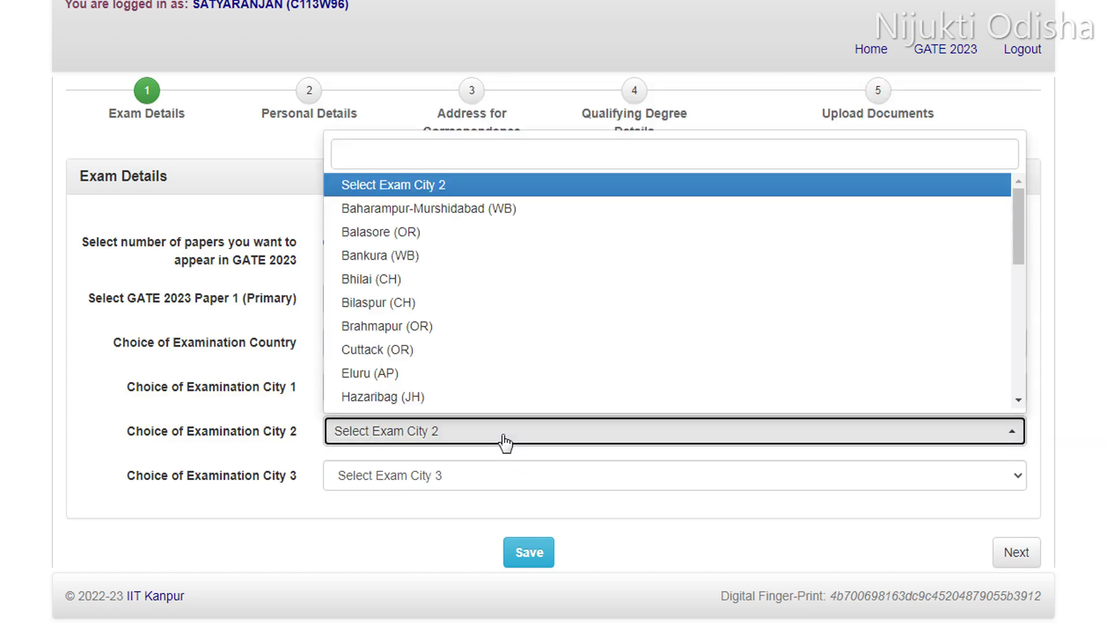
left_click(408, 351)
left_click(443, 476)
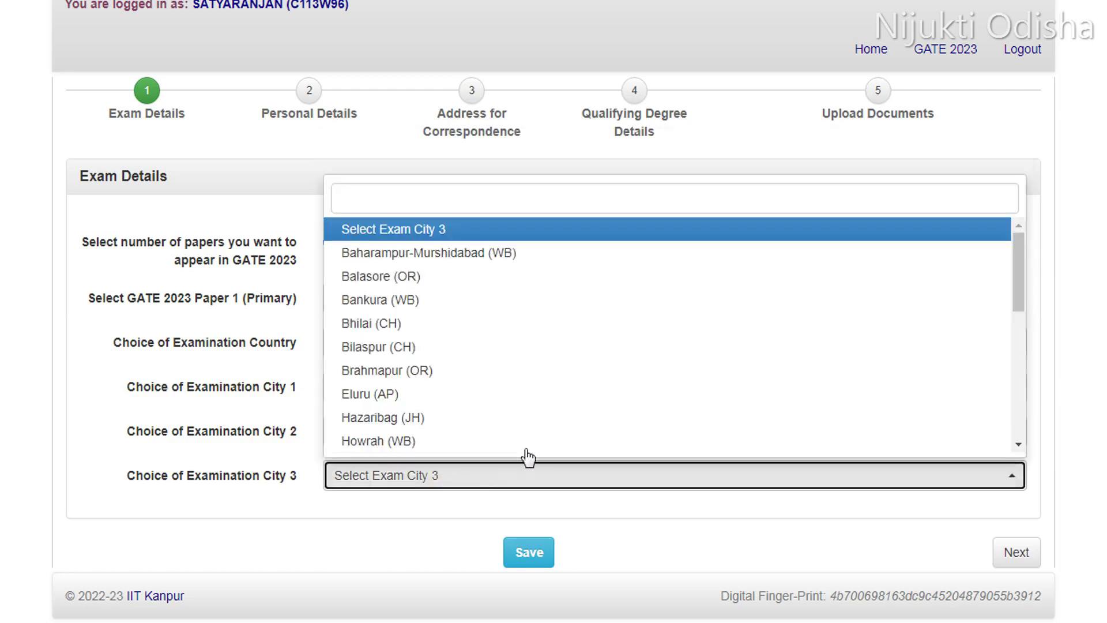
left_click(400, 277)
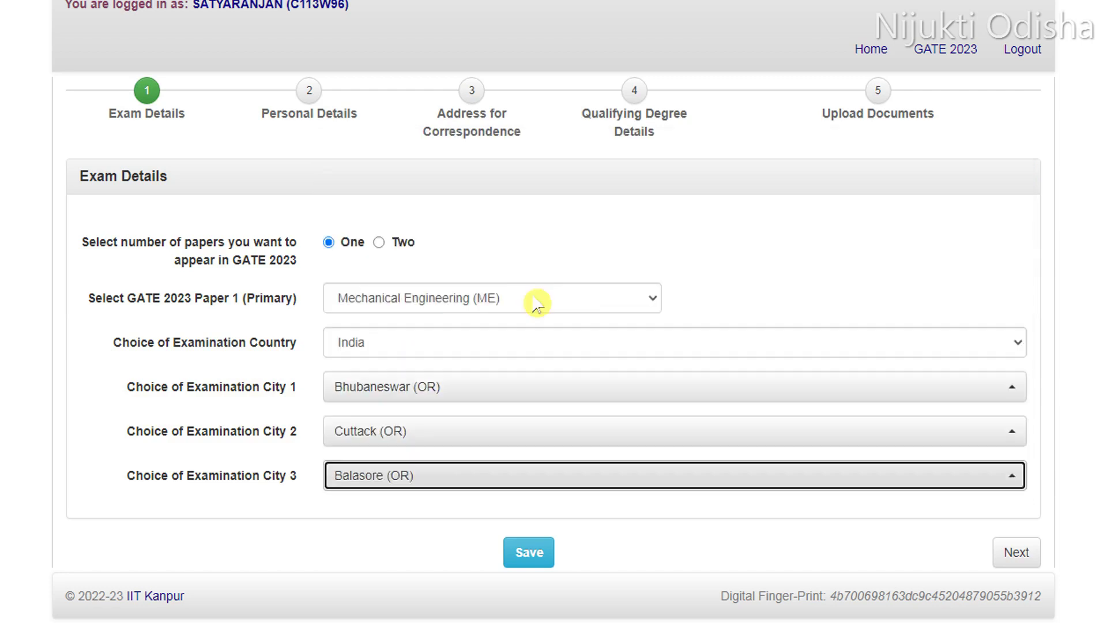
Save the exam details and continue to the Personal Details page
left_click(527, 548)
left_click(522, 553)
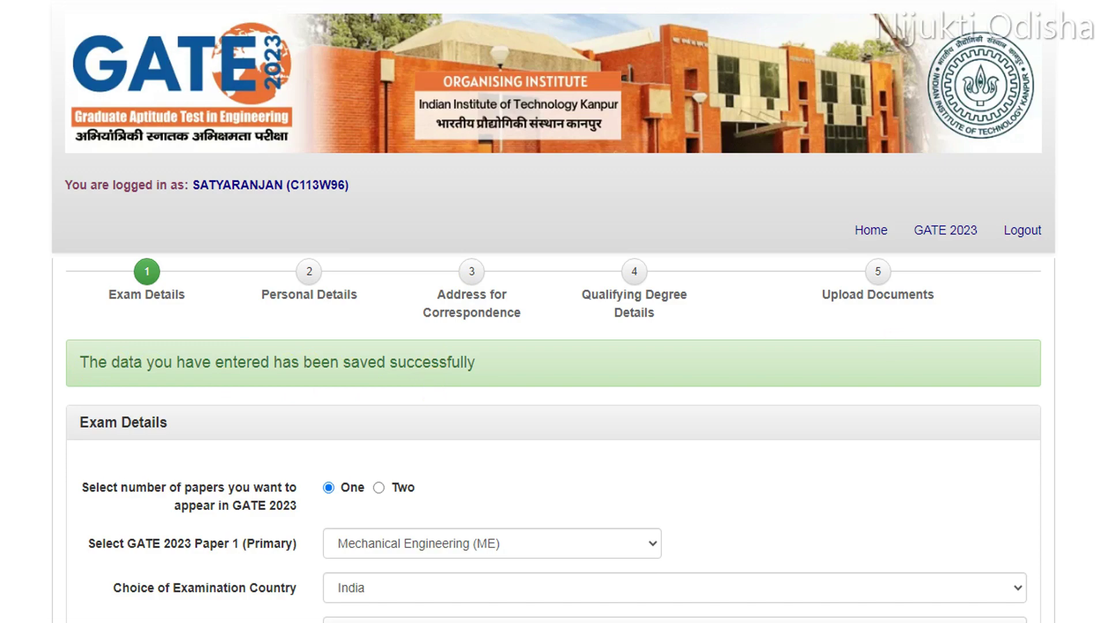
scroll(1018, 562, "down", 4)
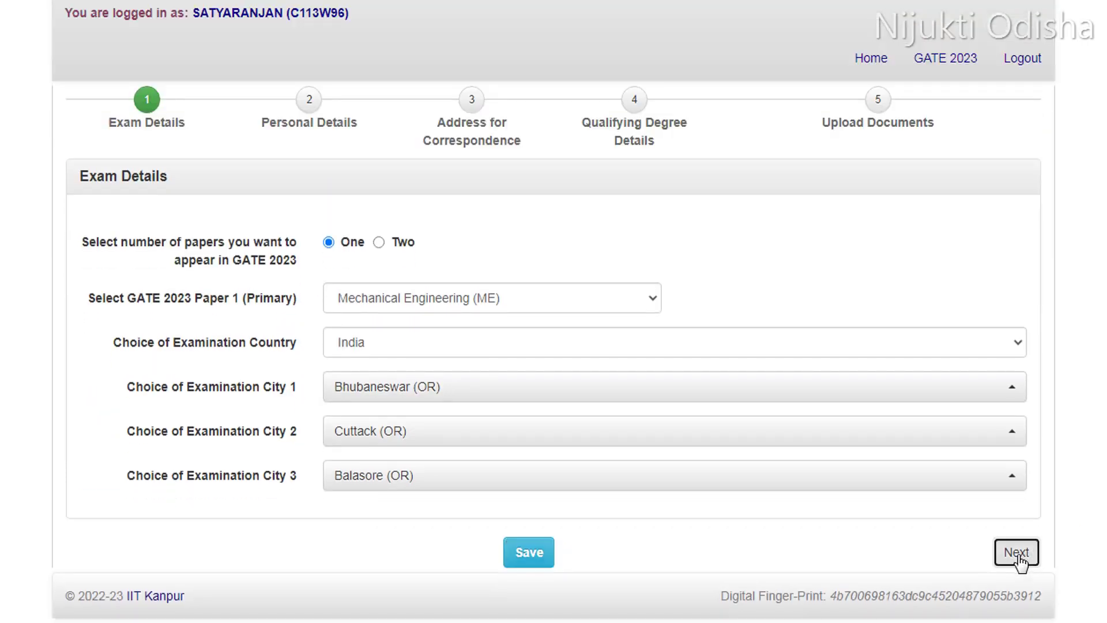
left_click(1016, 553)
Look through the day, month and year choices for the date of birth
scroll(287, 242, "down", 3)
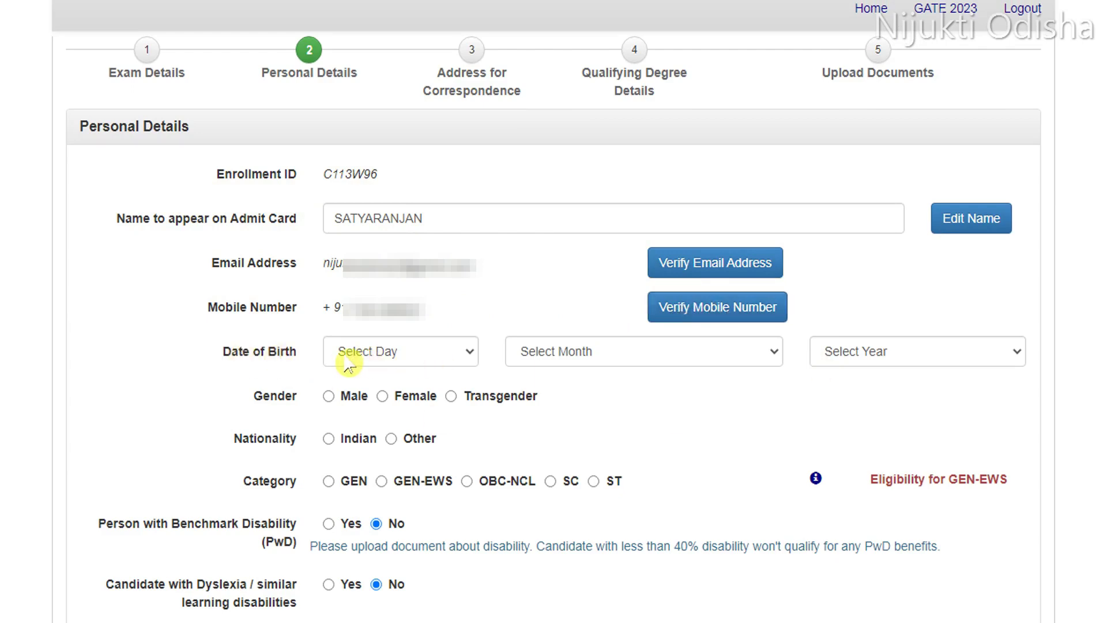
left_click(420, 357)
left_click(705, 366)
left_click(704, 361)
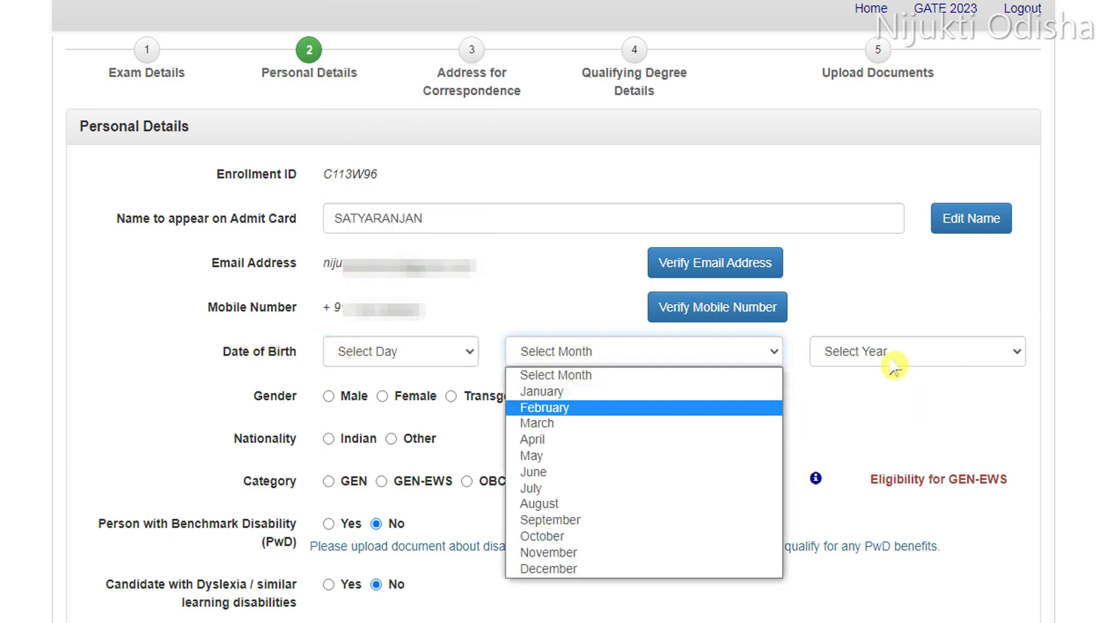
left_click(898, 363)
left_click(902, 361)
left_click(832, 425)
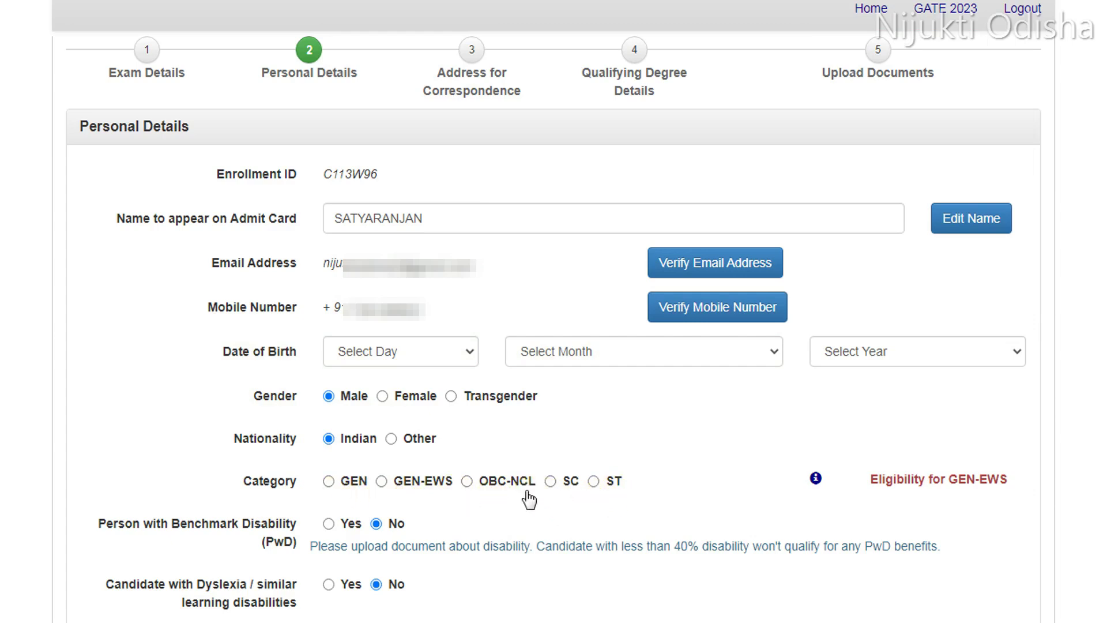
Set the gender to Male, the nationality to Indian and the category to OBC-NCL
left_click(465, 484)
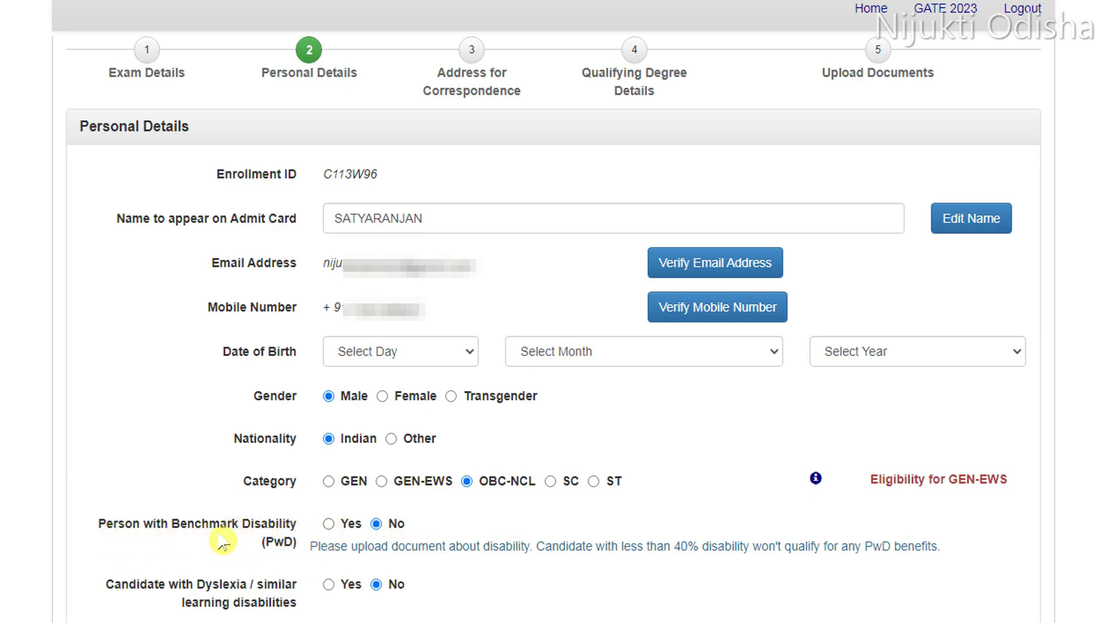
Try answering Yes to benchmark disability and to scribe assistance, and set both answers back to No
left_click(328, 524)
left_click(669, 525)
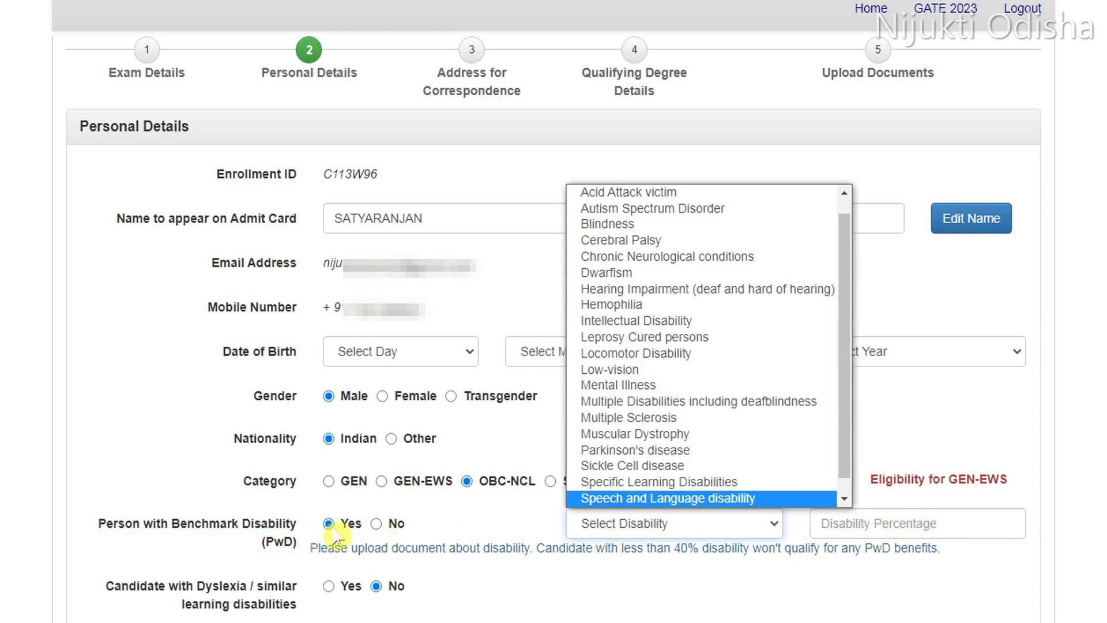
left_click(379, 534)
left_click(379, 533)
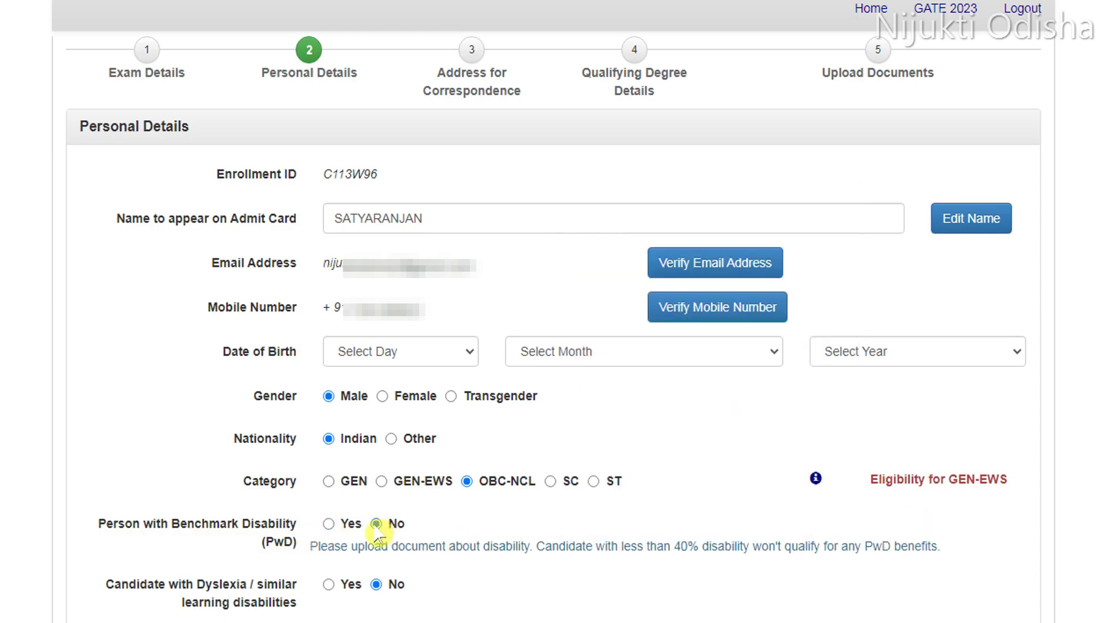
scroll(379, 534, "down", 10)
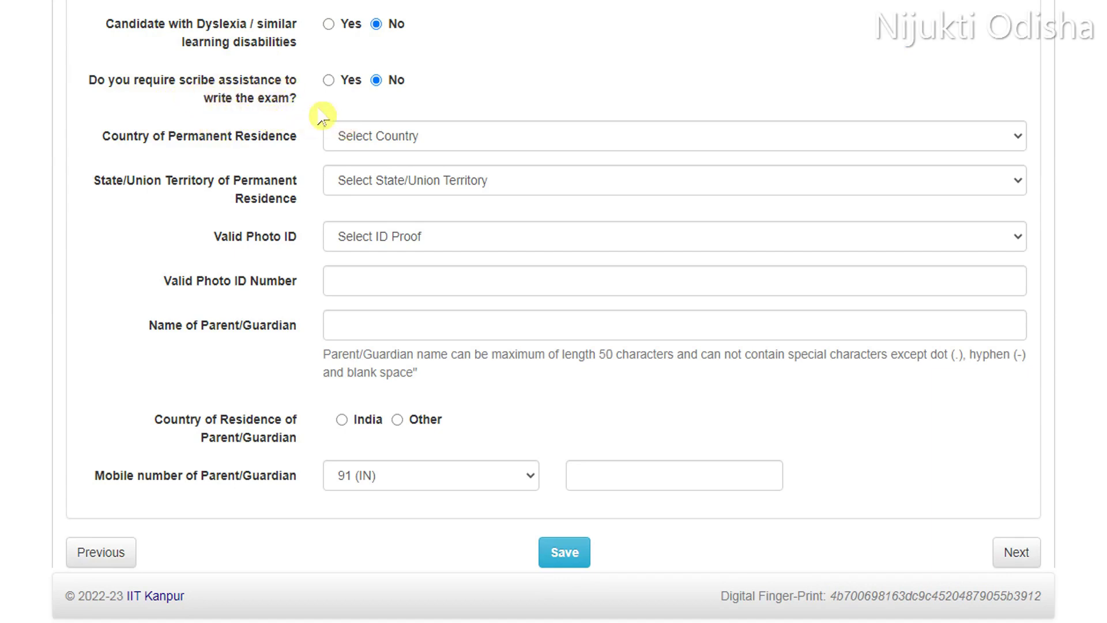
left_click(329, 80)
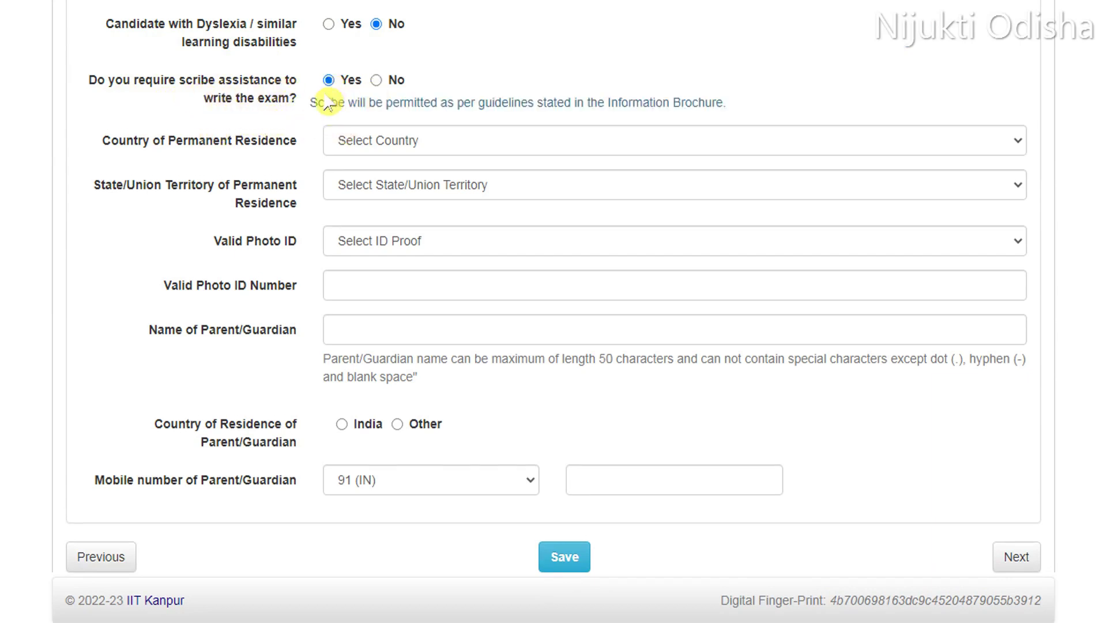
left_click(376, 81)
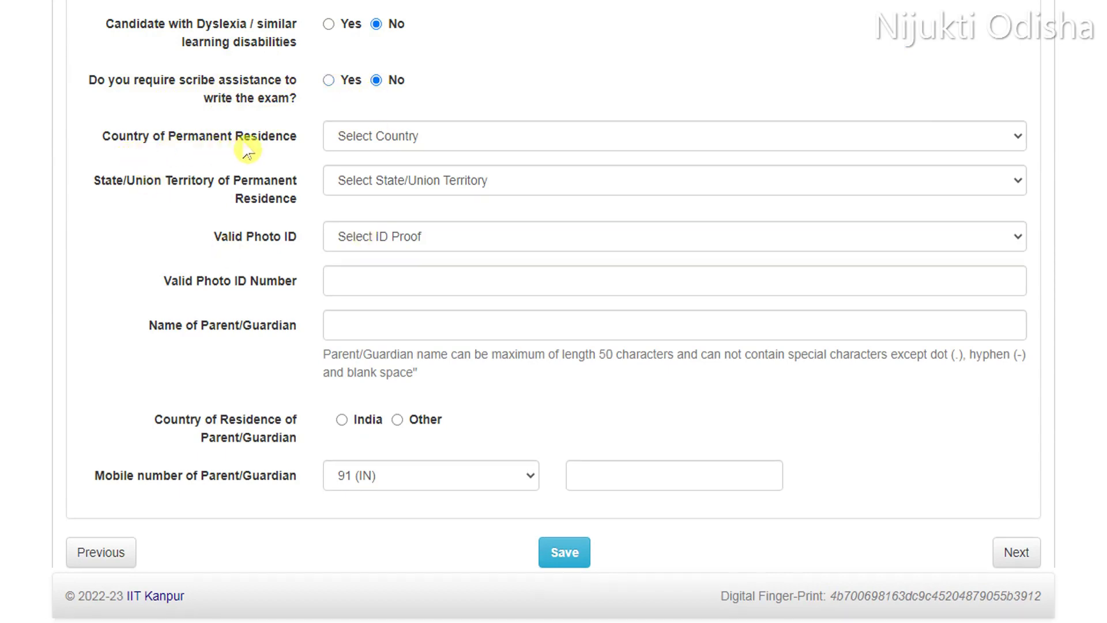
Set the permanent residence to India as the country and Odisha as the state
left_click(461, 144)
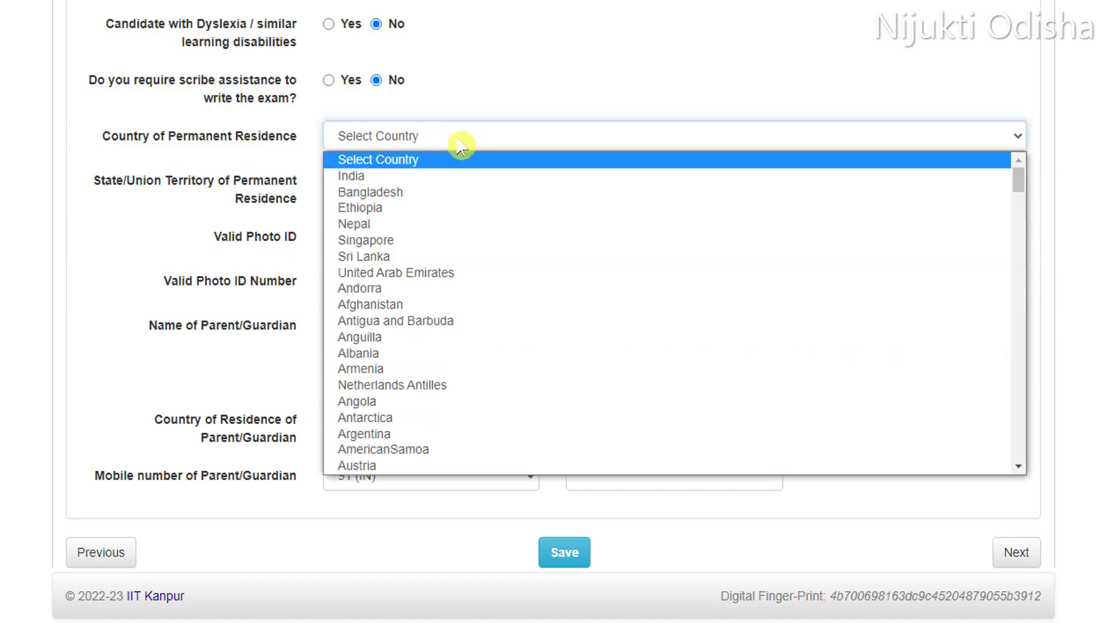
left_click(388, 177)
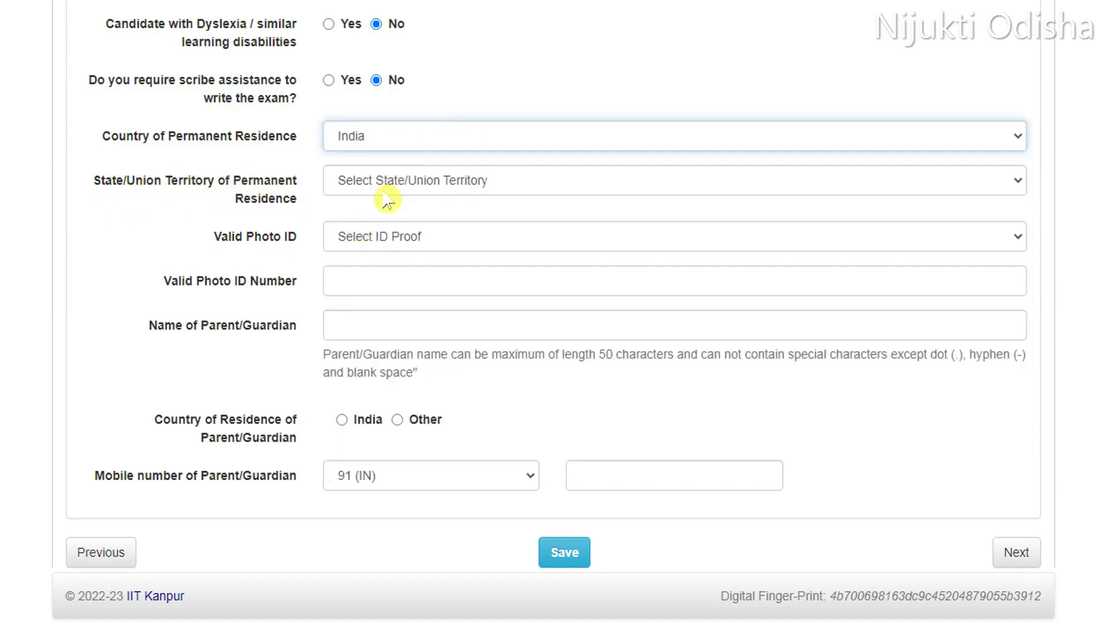
left_click(432, 184)
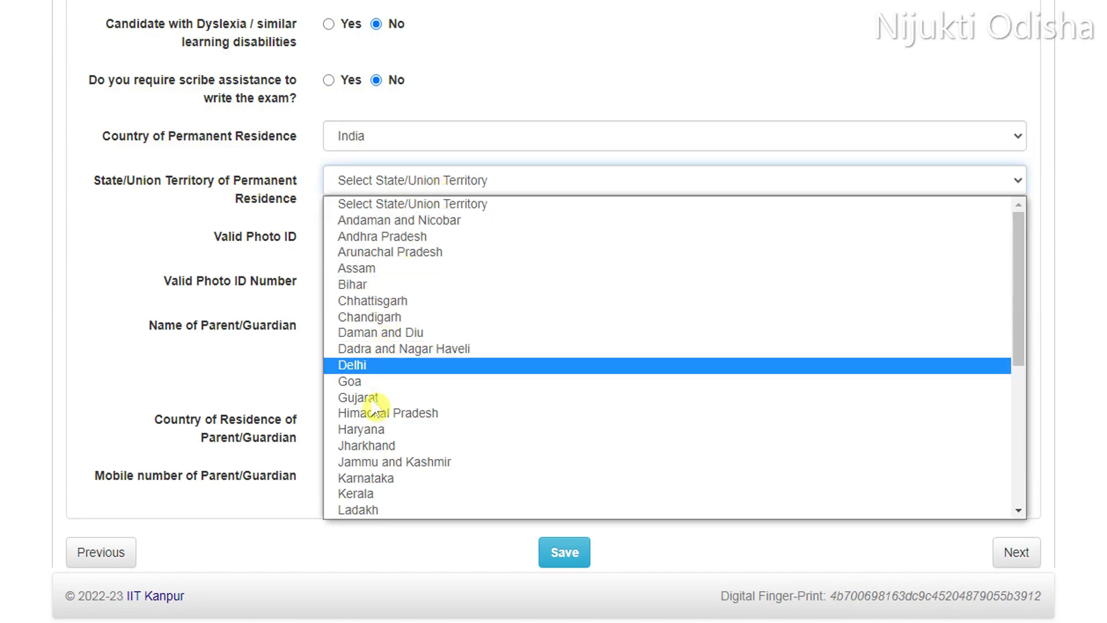
left_click_drag(1022, 316, 790, 425)
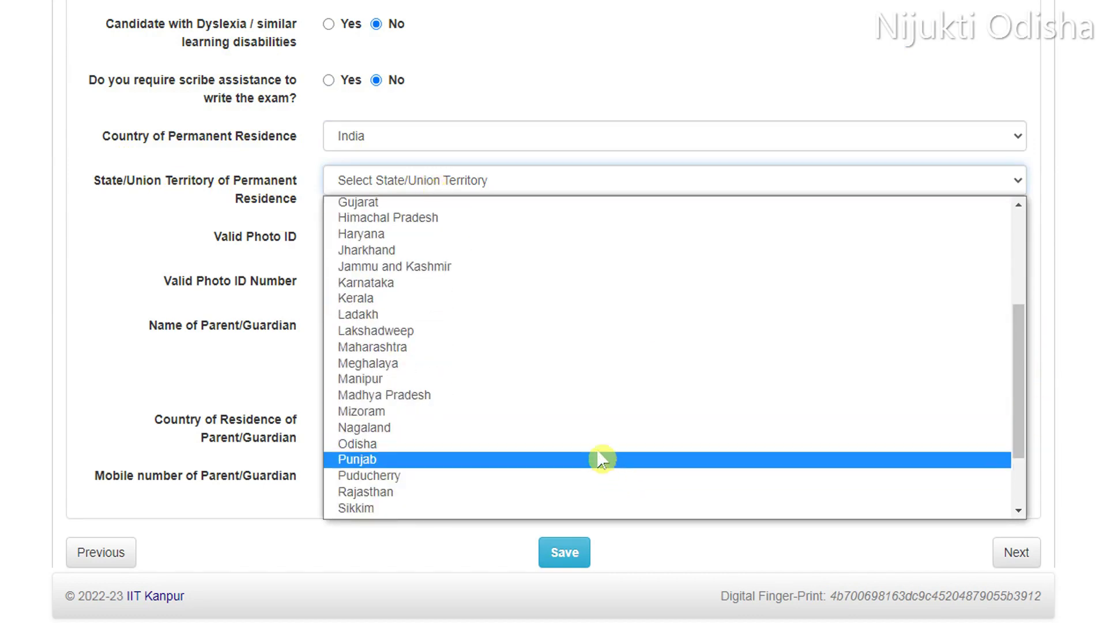
left_click(597, 445)
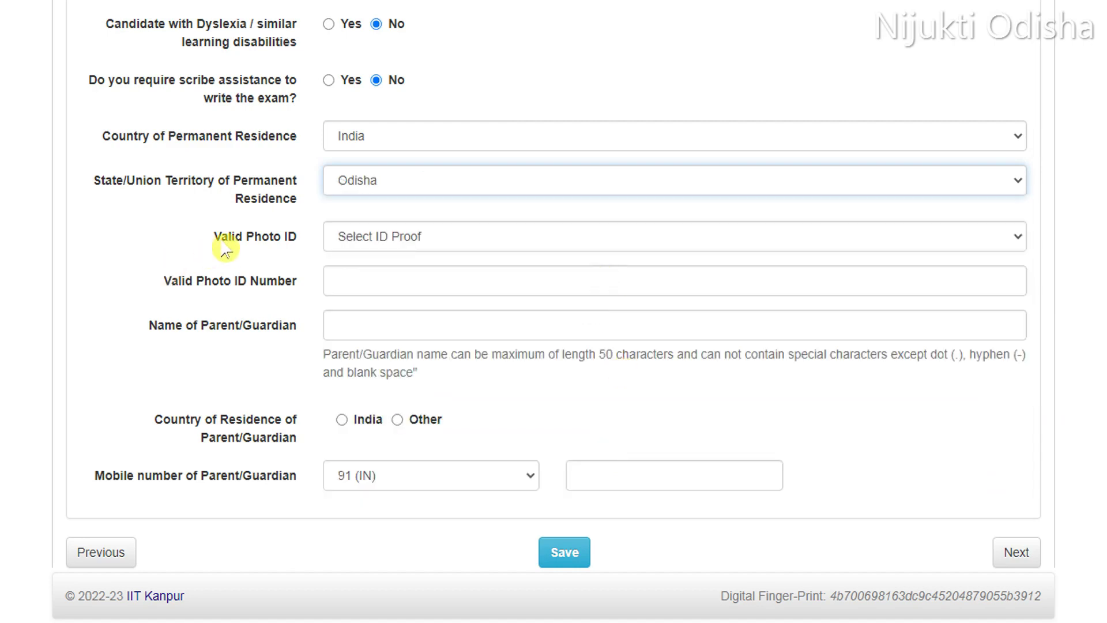
Choose PAN Card as the photo ID and India as the parent/guardian's country of residence, and continue to the correspondence address page
left_click(504, 246)
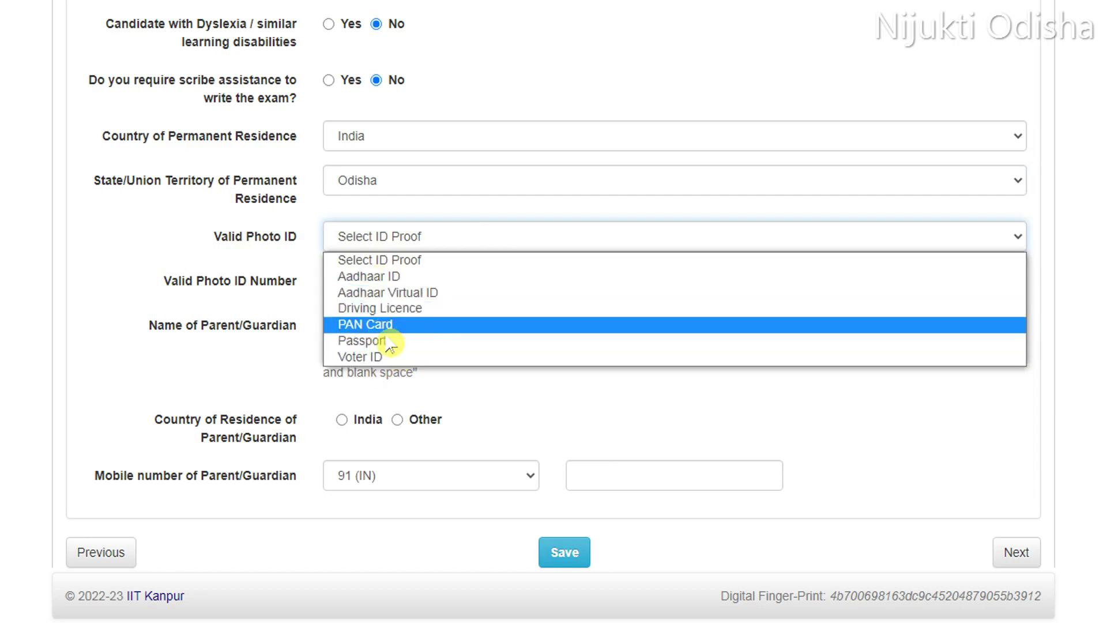
left_click(365, 325)
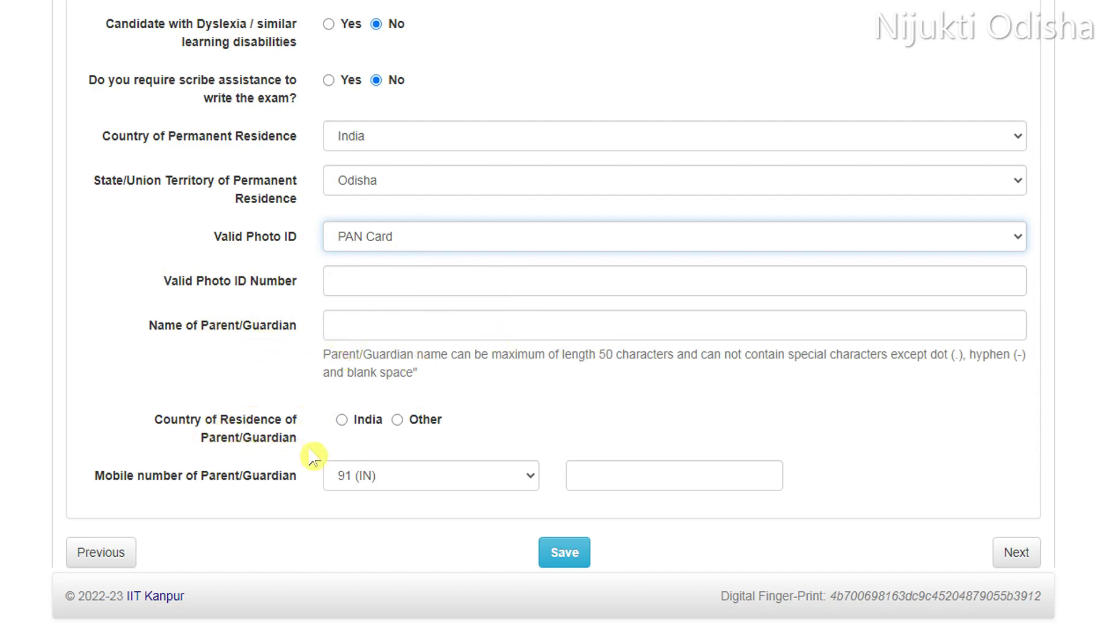
left_click(342, 420)
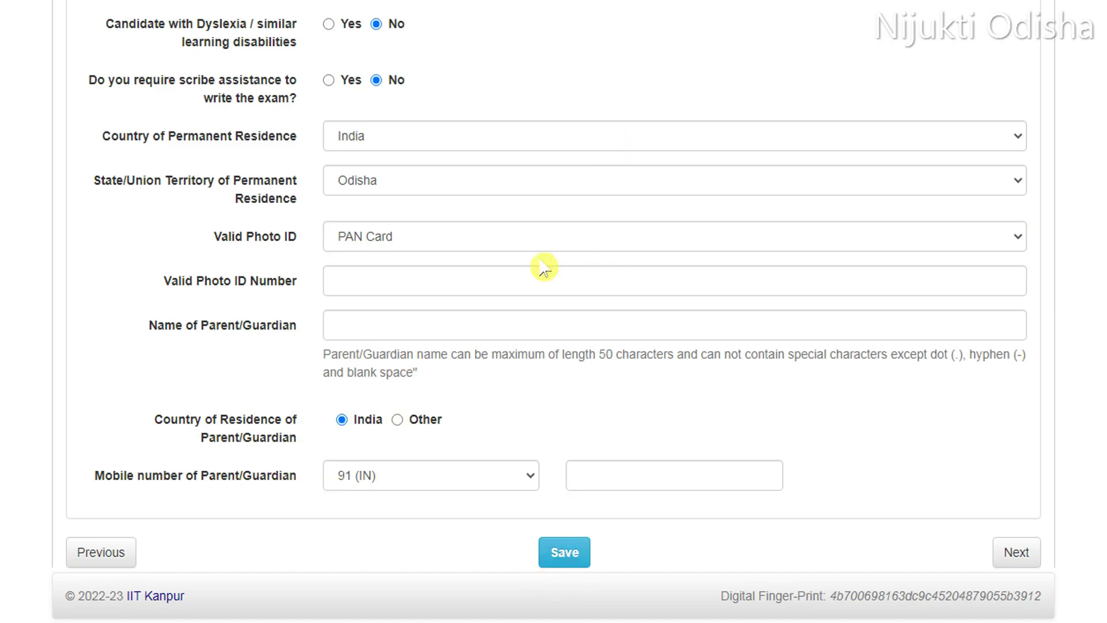
left_click(1017, 552)
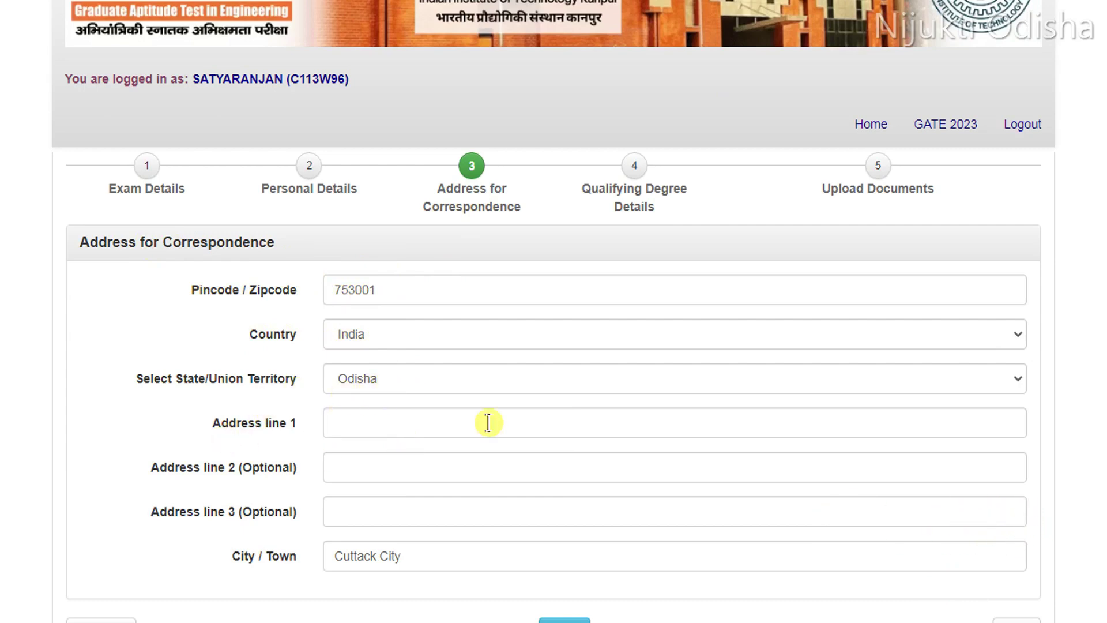
Look over the prefilled correspondence address down to the city and continue to the qualifying degree details page
scroll(608, 369, "down", 1)
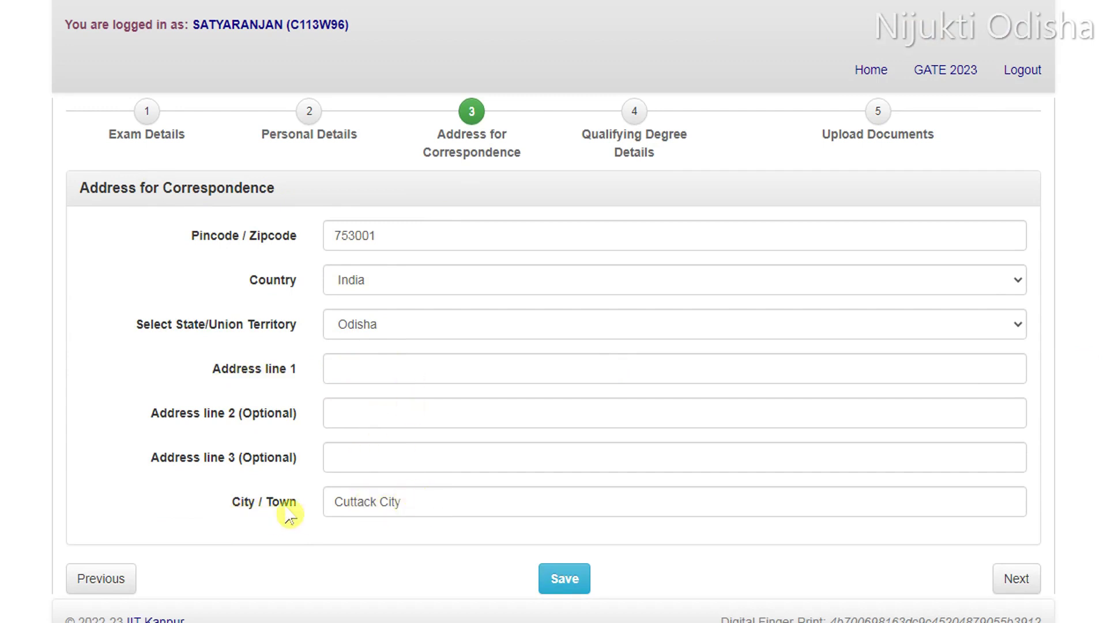
left_click(445, 502)
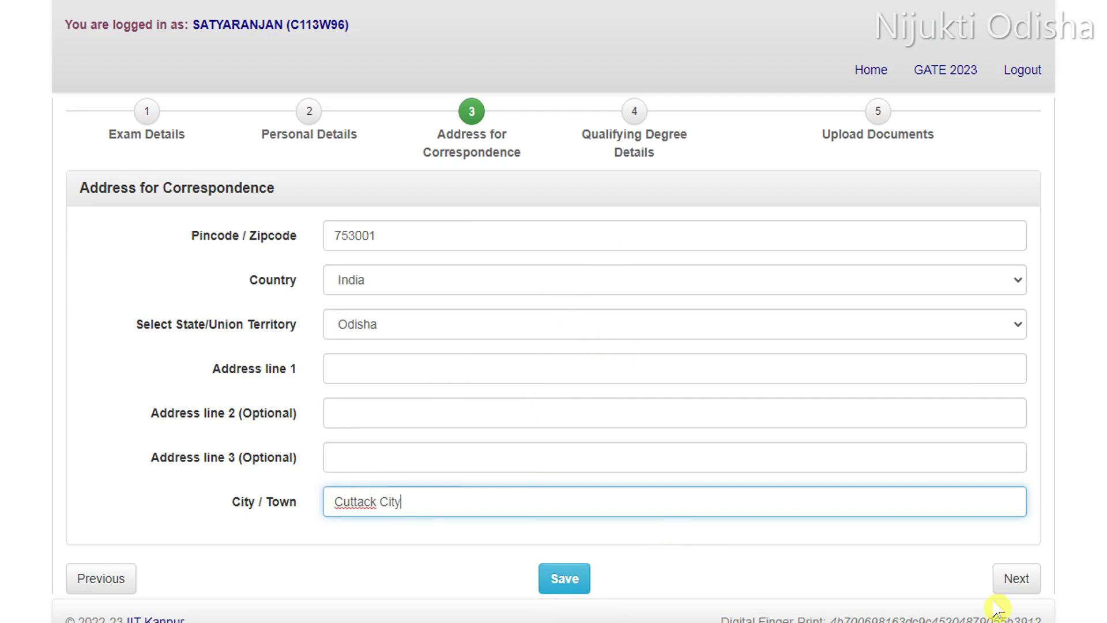
left_click(1016, 580)
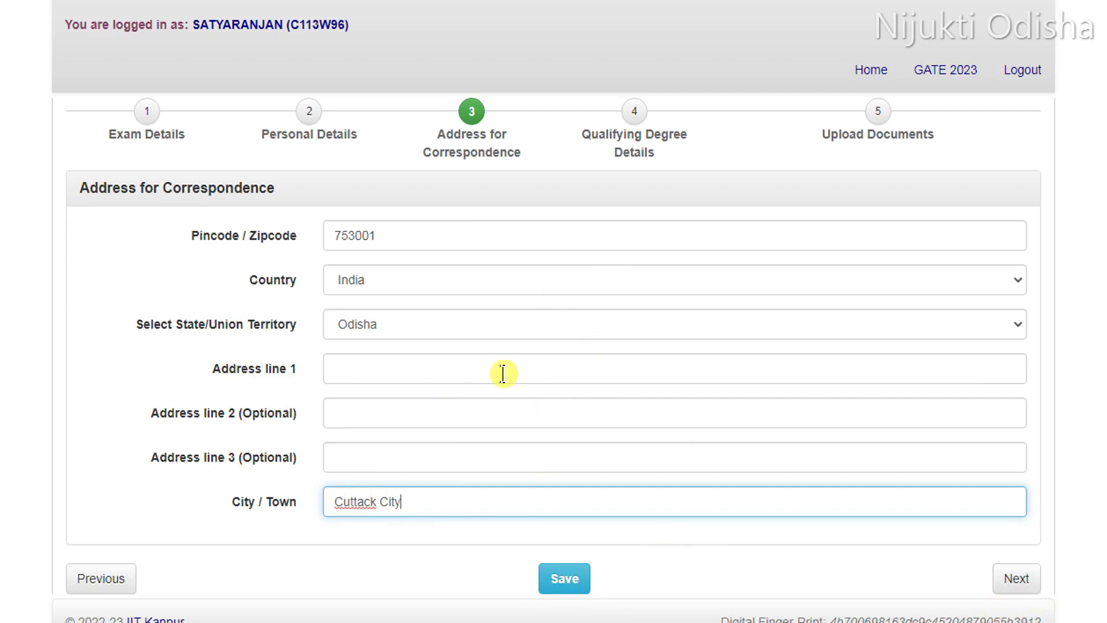
scroll(501, 373, "down", 1)
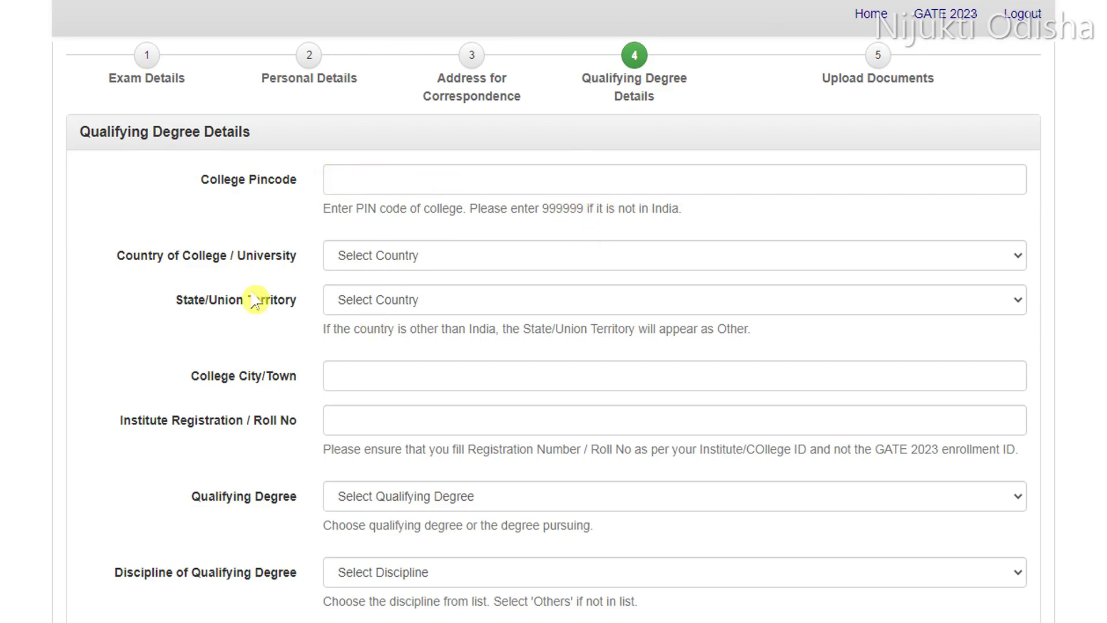
Set the country of the college/university to India and its state to Odisha
left_click(455, 263)
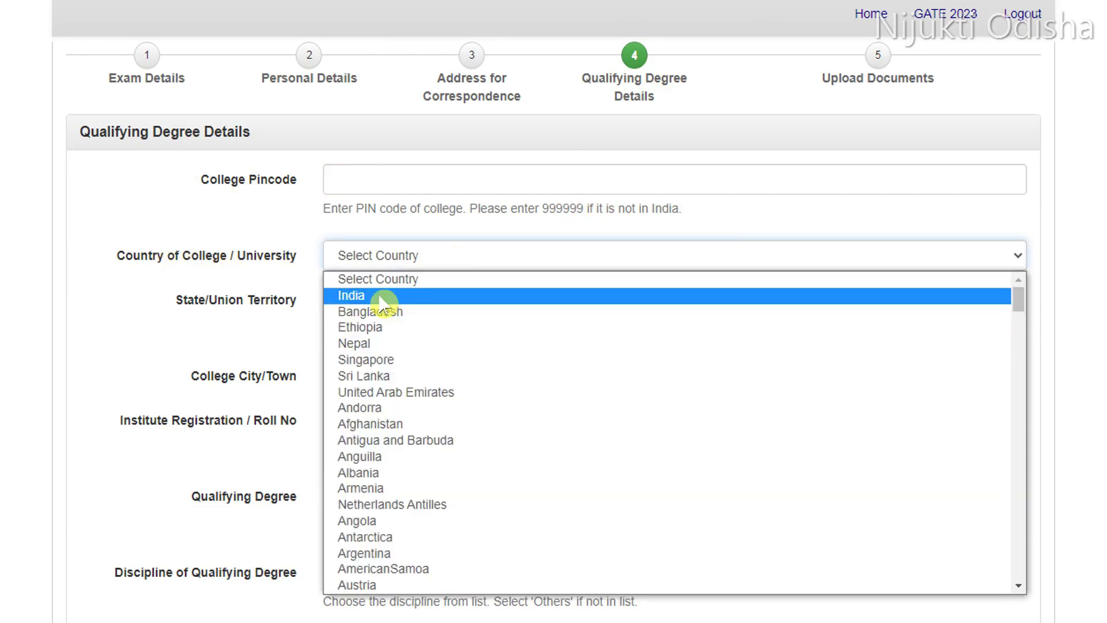
left_click(398, 296)
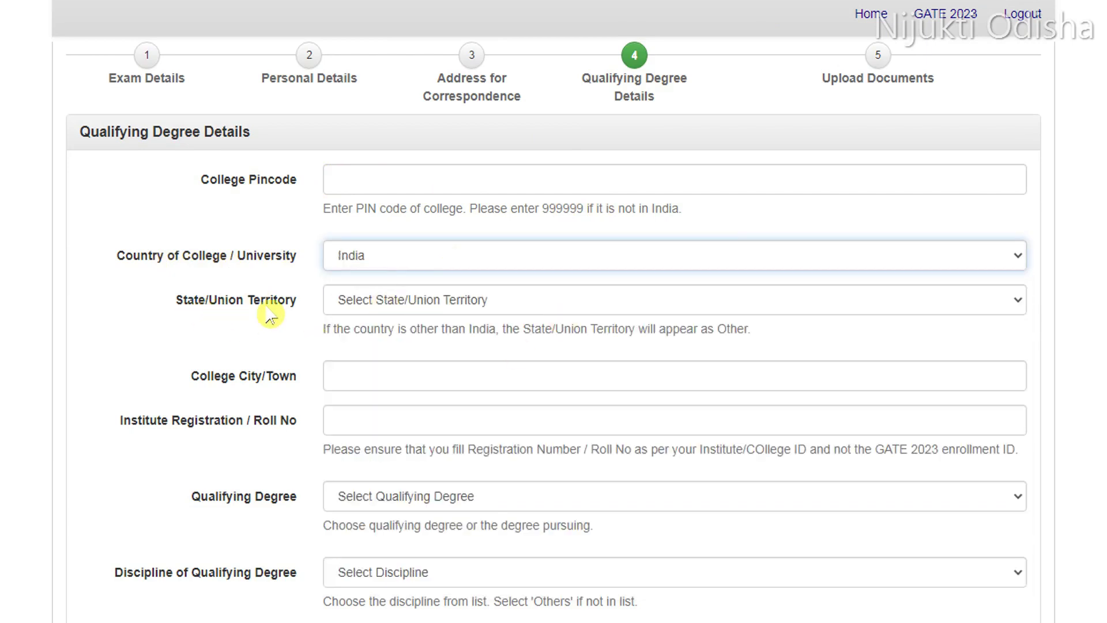
left_click(450, 300)
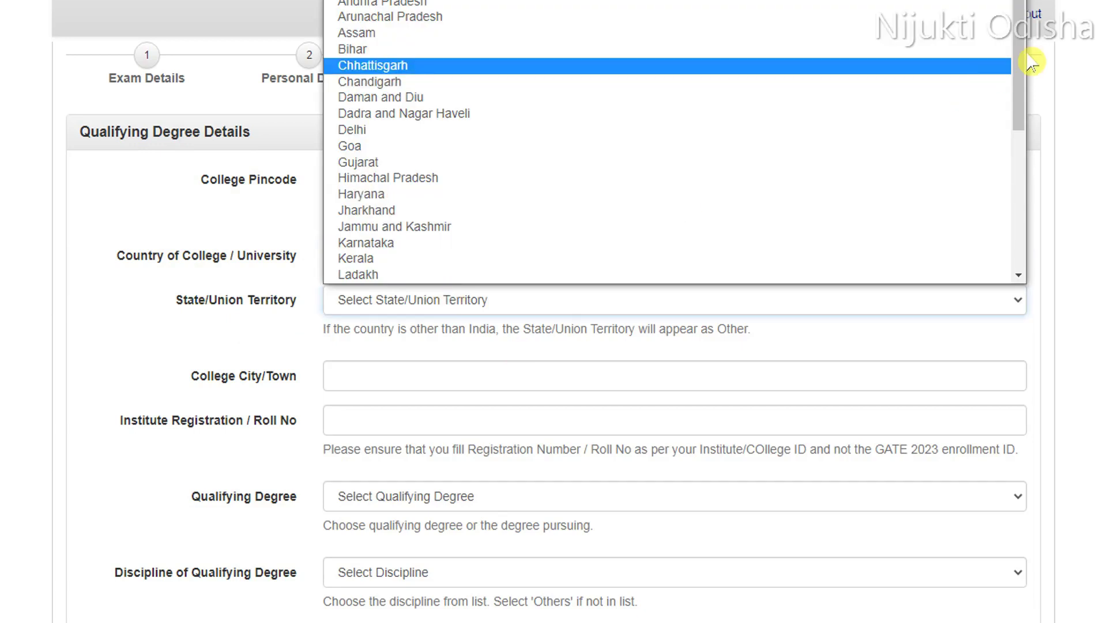
left_click_drag(1019, 69, 1010, 165)
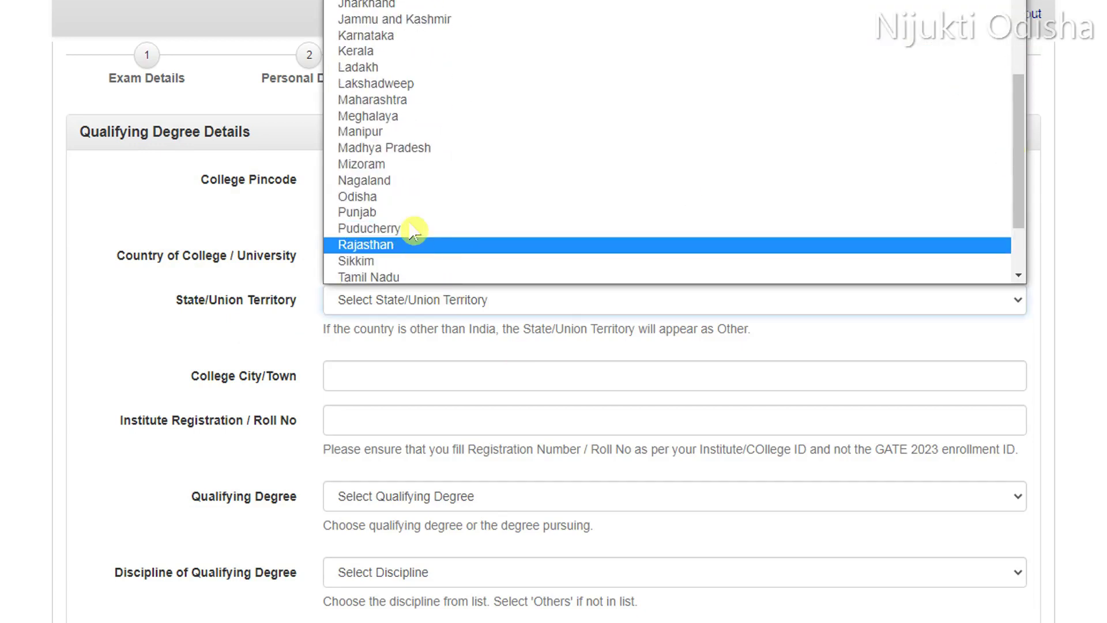
left_click(413, 197)
left_click(226, 383)
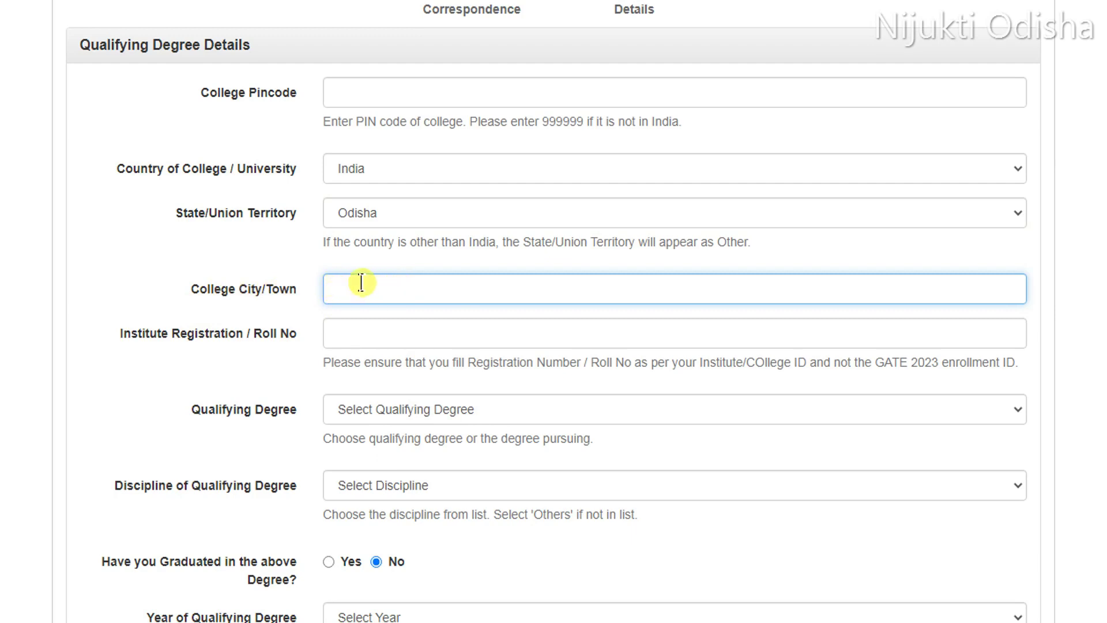
Choose B. Tech as the qualifying degree
scroll(804, 289, "down", 1)
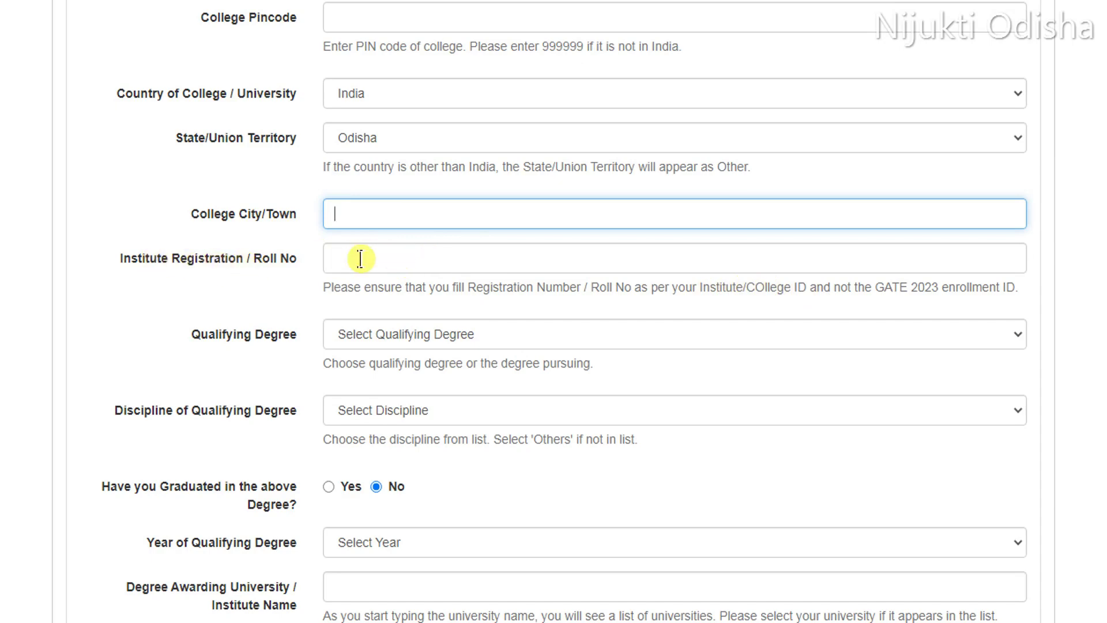
scroll(971, 341, "down", 1)
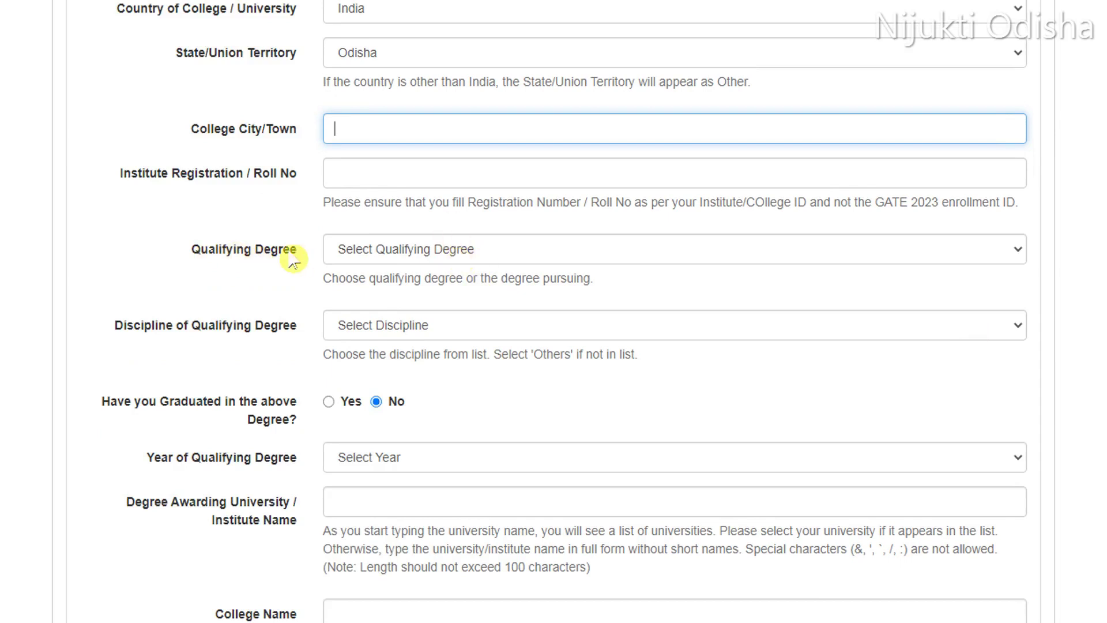
left_click(554, 255)
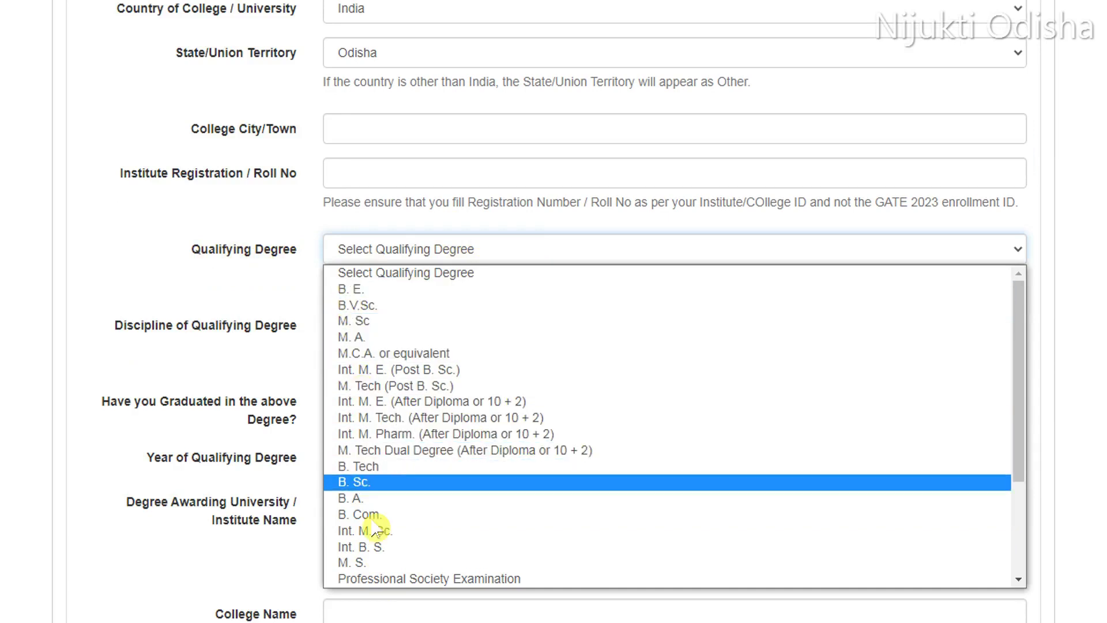
left_click_drag(1019, 400, 1030, 522)
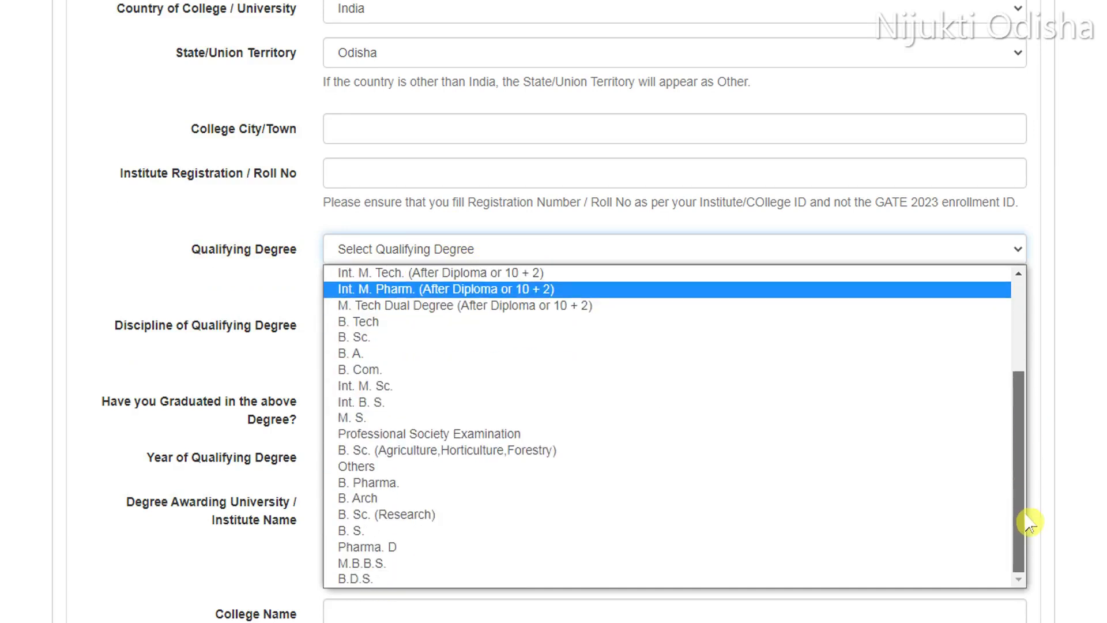
left_click(383, 321)
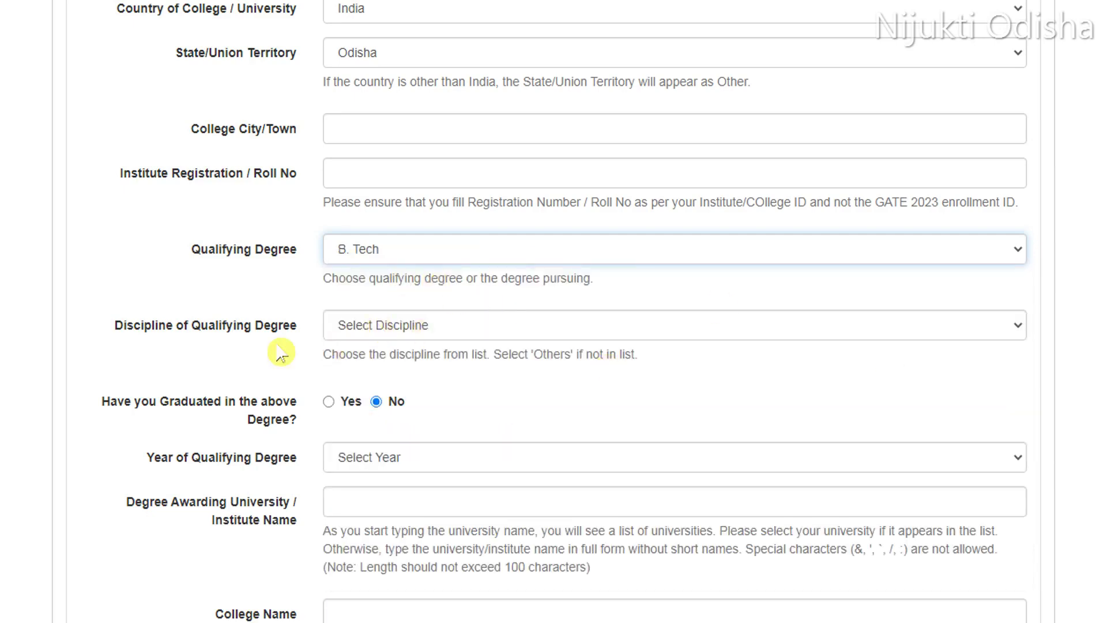
Choose Mechanical Engg. as the discipline of the qualifying degree
left_click(547, 330)
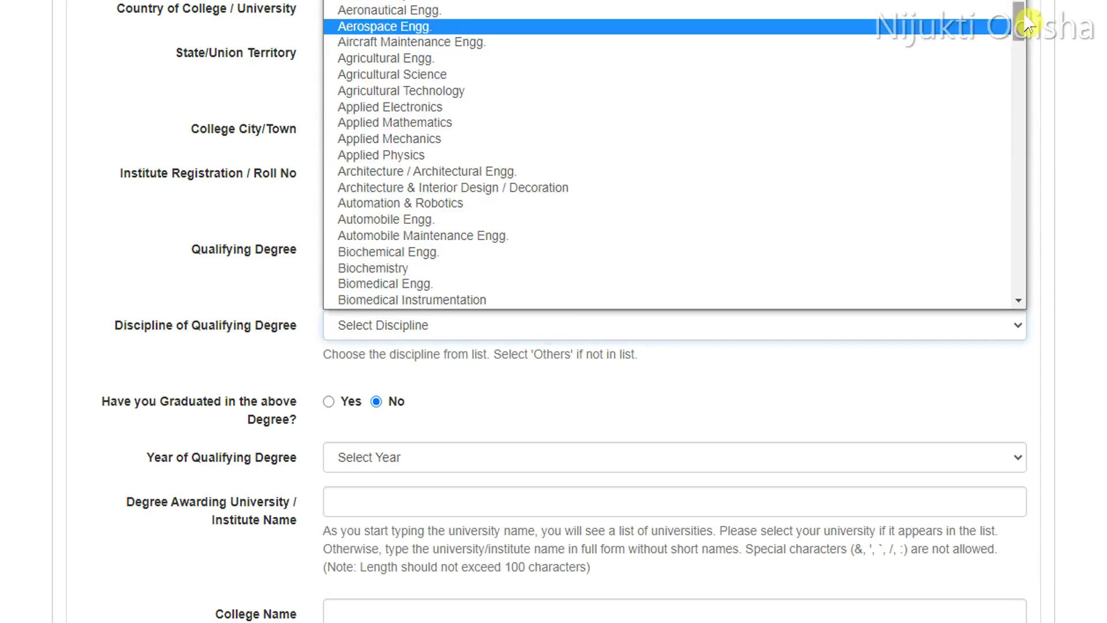
left_click_drag(1020, 18, 1014, 191)
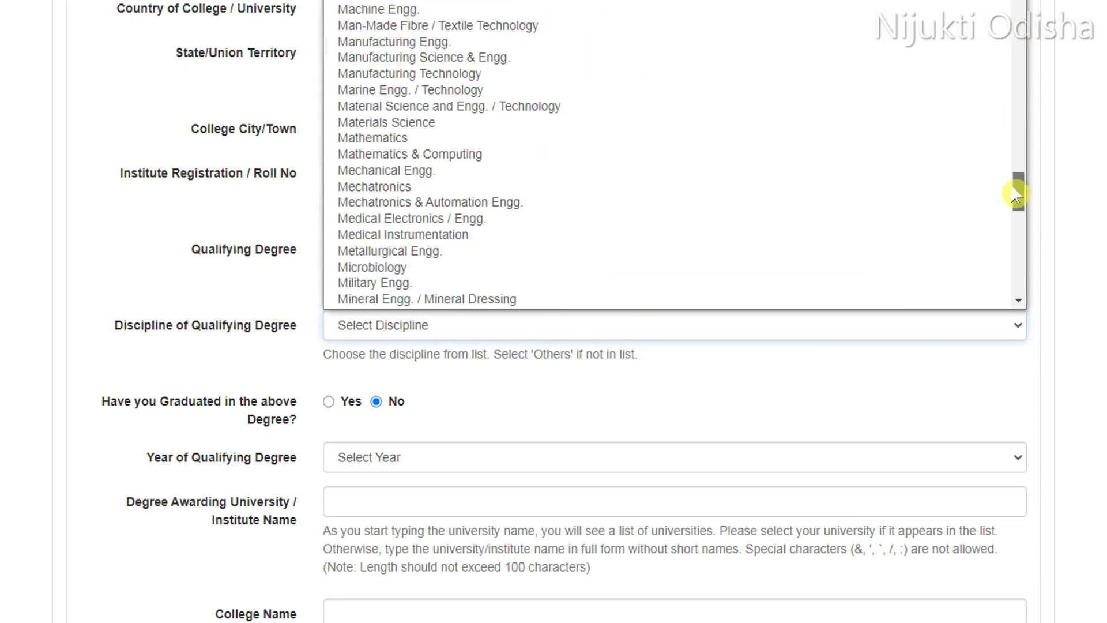
scroll(504, 245, "down", 1)
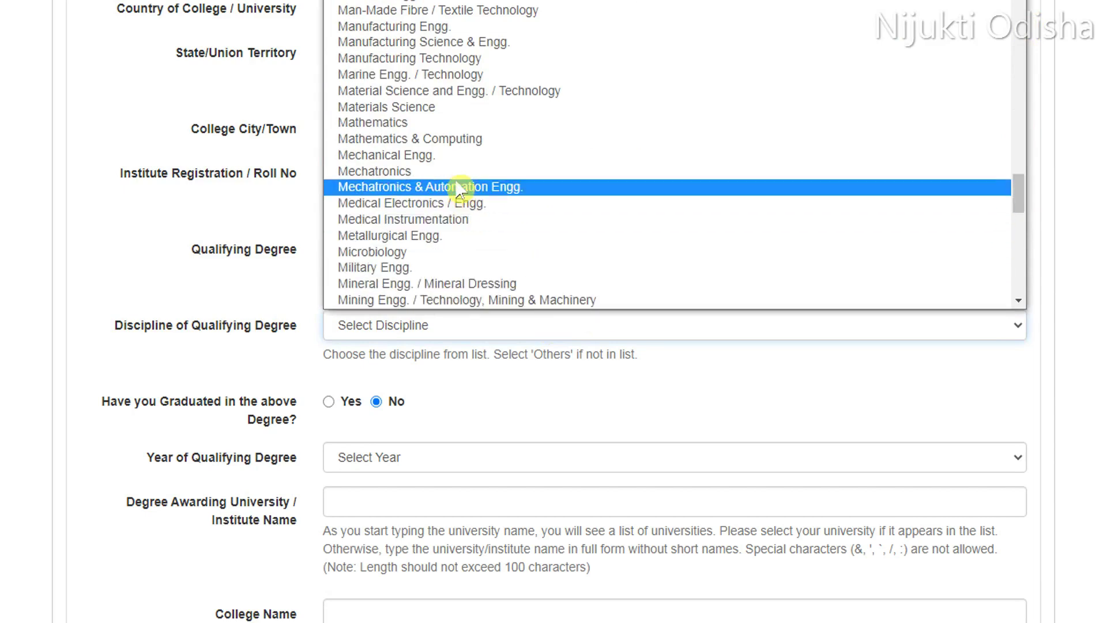
left_click(456, 163)
Try answering Yes to having graduated, set it back to No, and check the qualifying year options for both answers
scroll(103, 437, "down", 2)
left_click(211, 291)
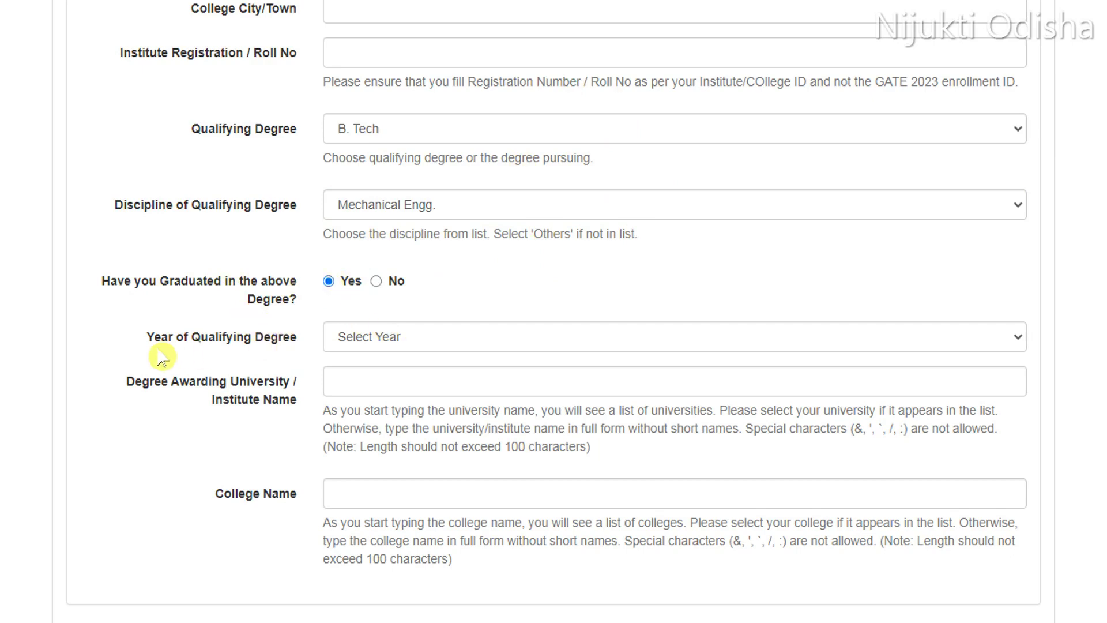
left_click(433, 344)
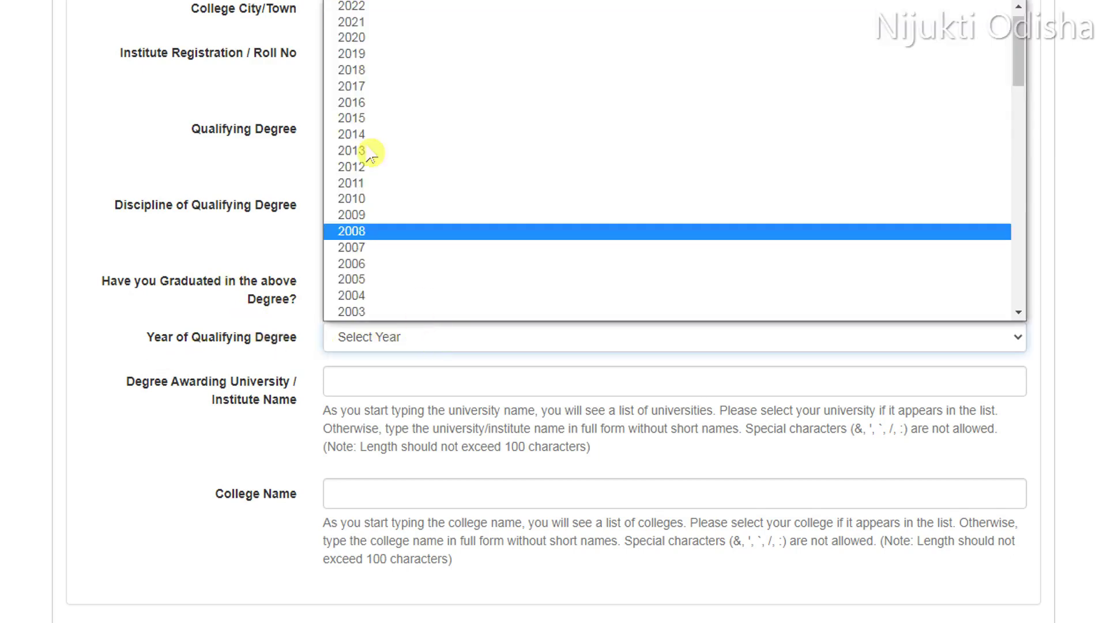
left_click(214, 327)
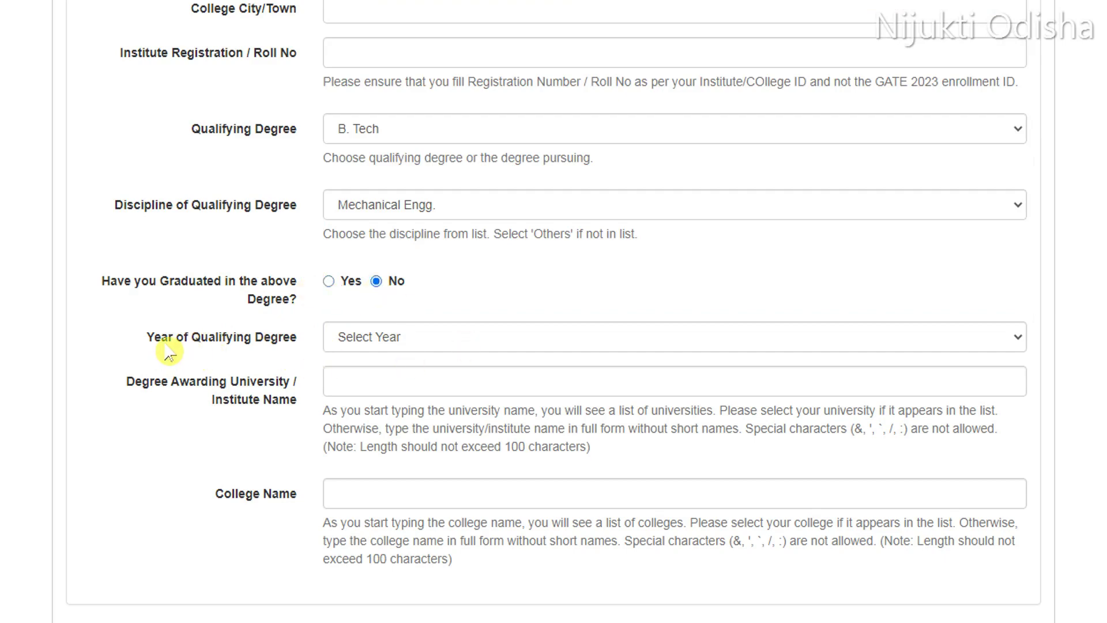
left_click(462, 343)
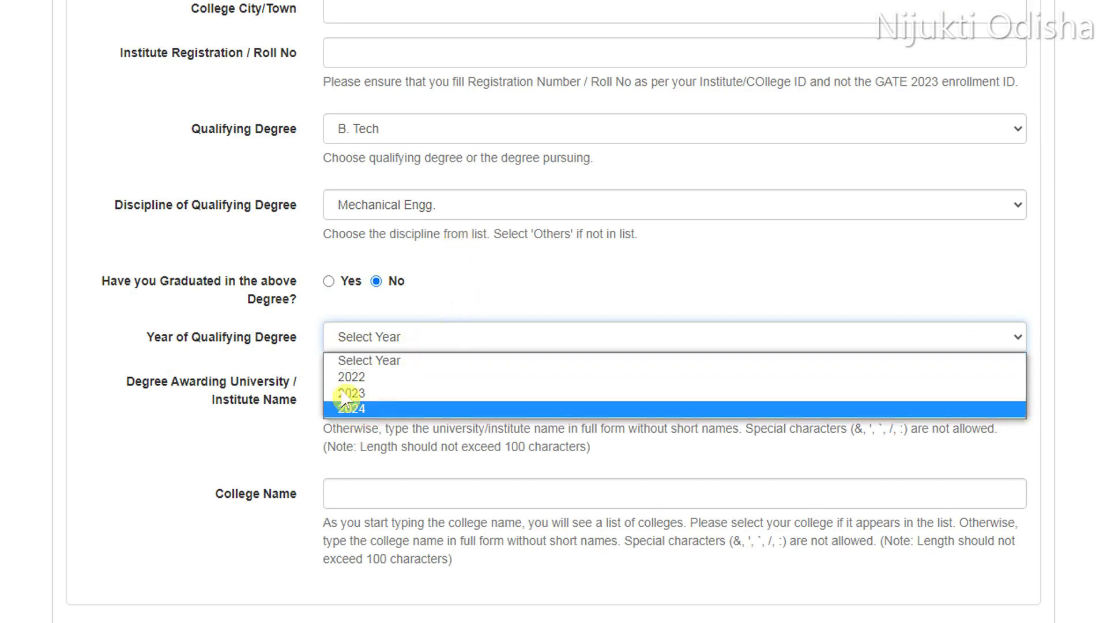
left_click(511, 288)
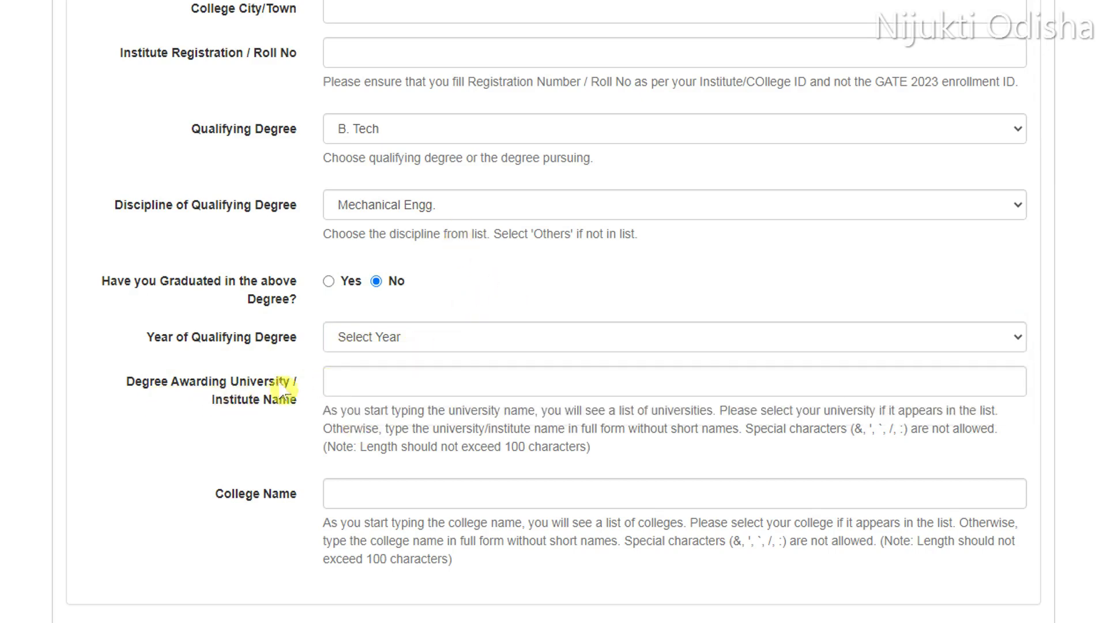
Continue past the university and college name fields to the document upload page
scroll(425, 344, "down", 2)
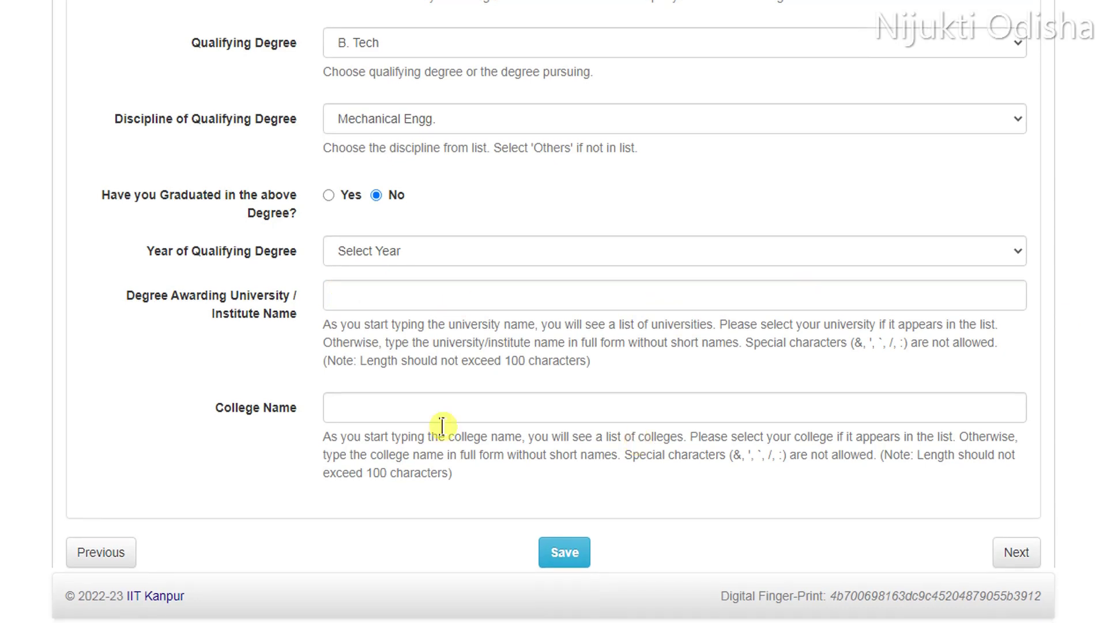
left_click(383, 408)
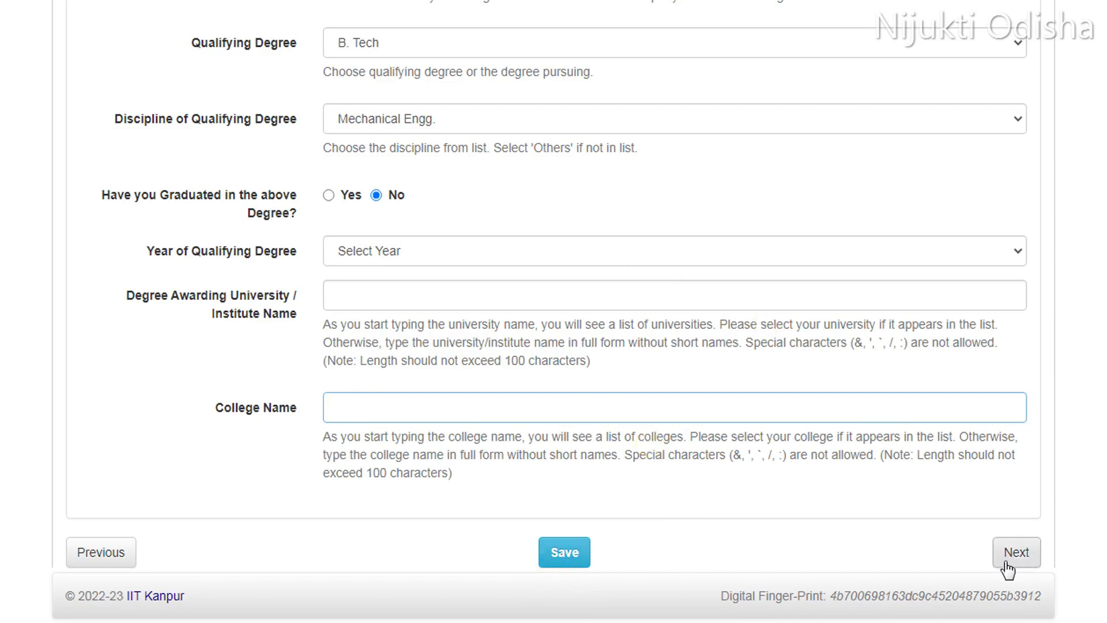
left_click(1026, 555)
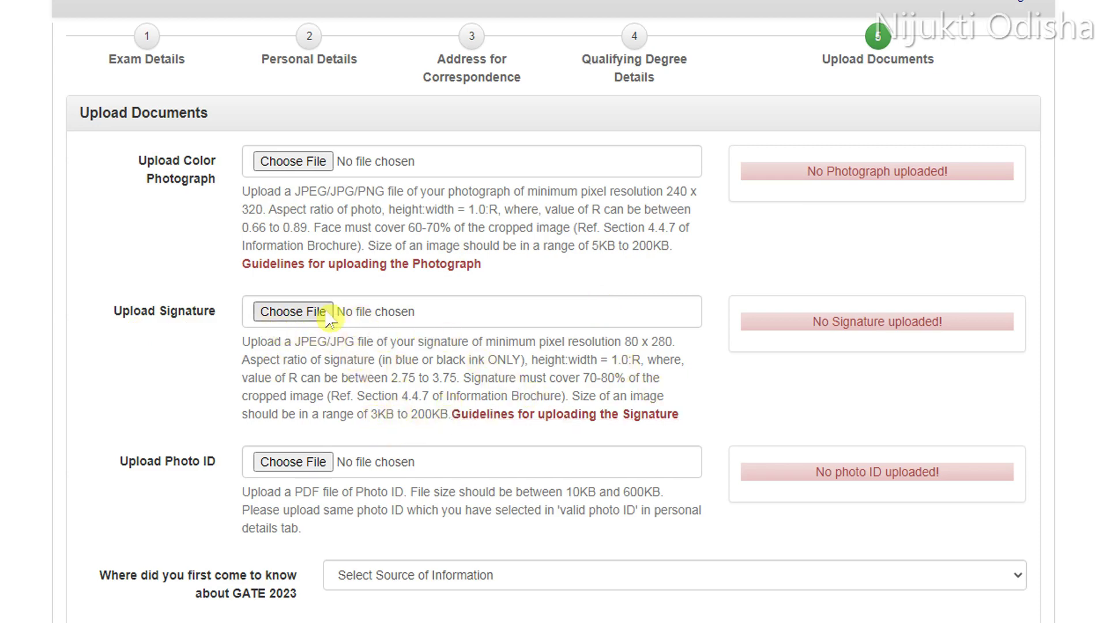
Set Employment News as the source of first information about GATE 2023
scroll(554, 312, "down", 1)
scroll(168, 321, "down", 2)
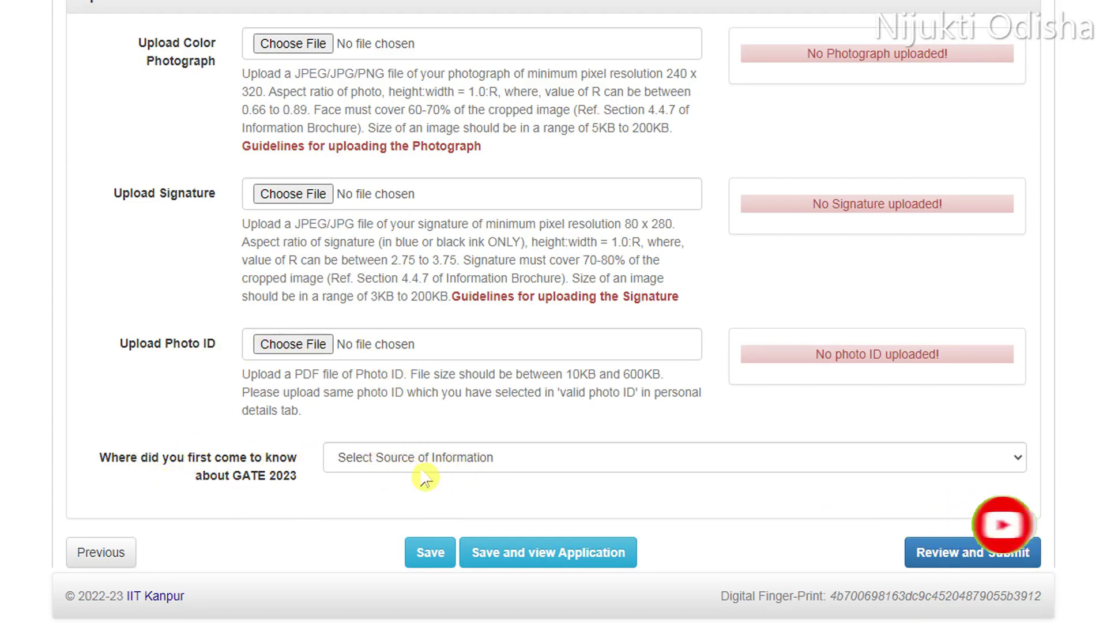
left_click(464, 462)
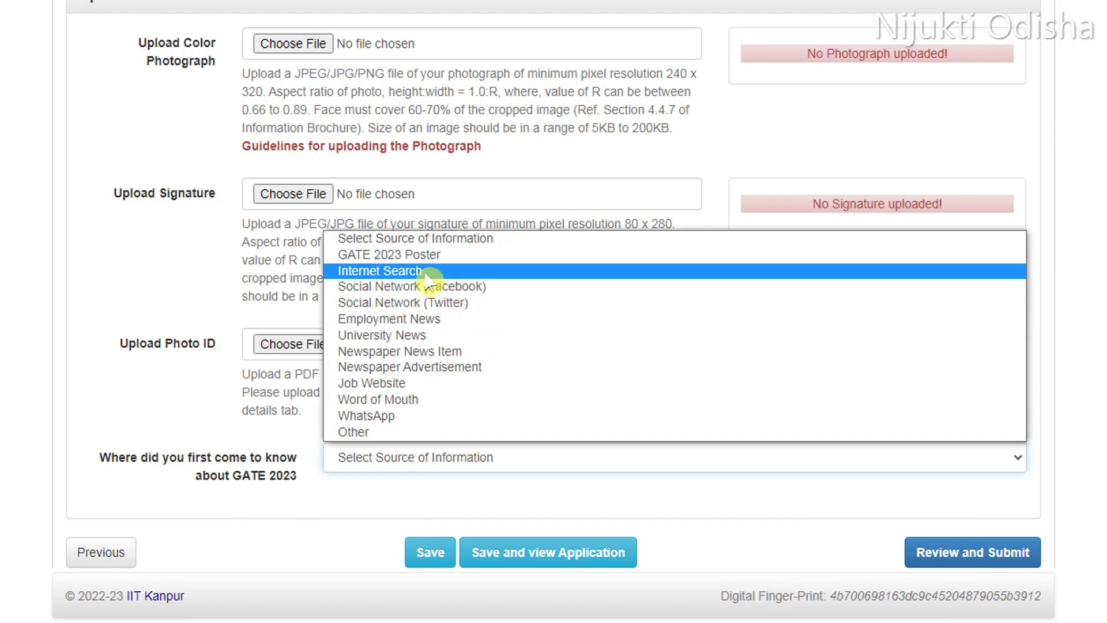
left_click(392, 320)
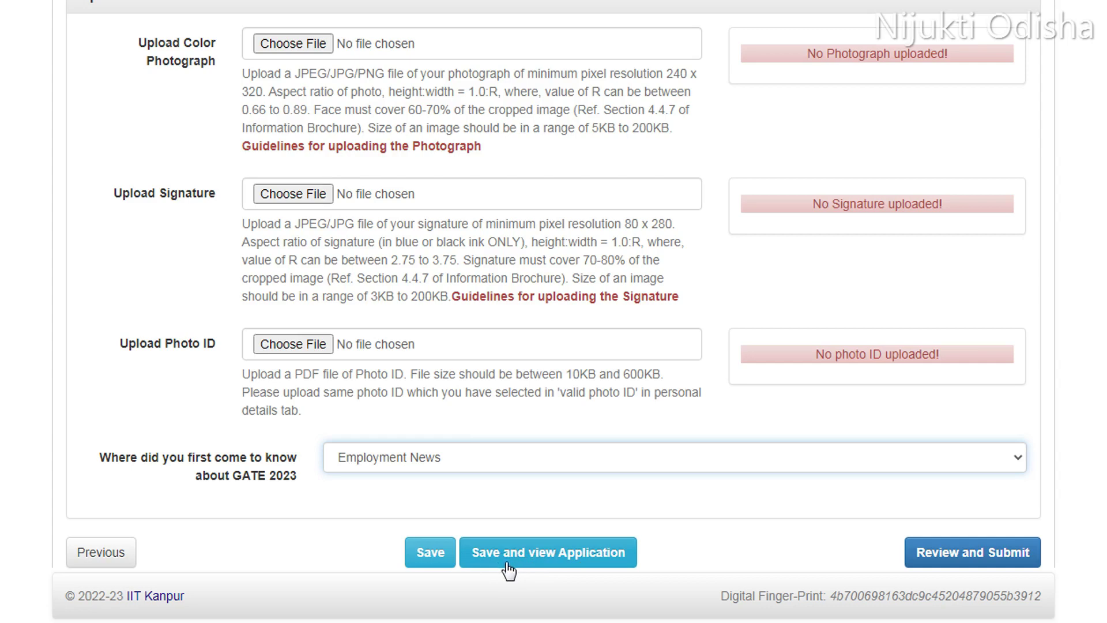
Save and view the application, review all its sections down to the source of information, and return to the document upload page
left_click(531, 553)
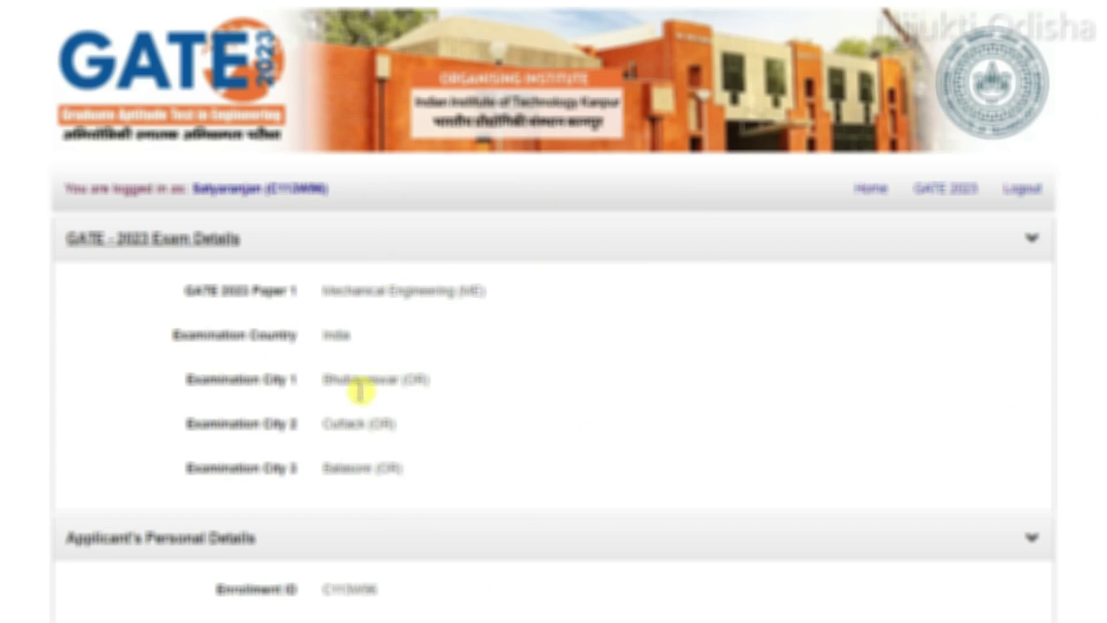
scroll(553, 311, "down", 15)
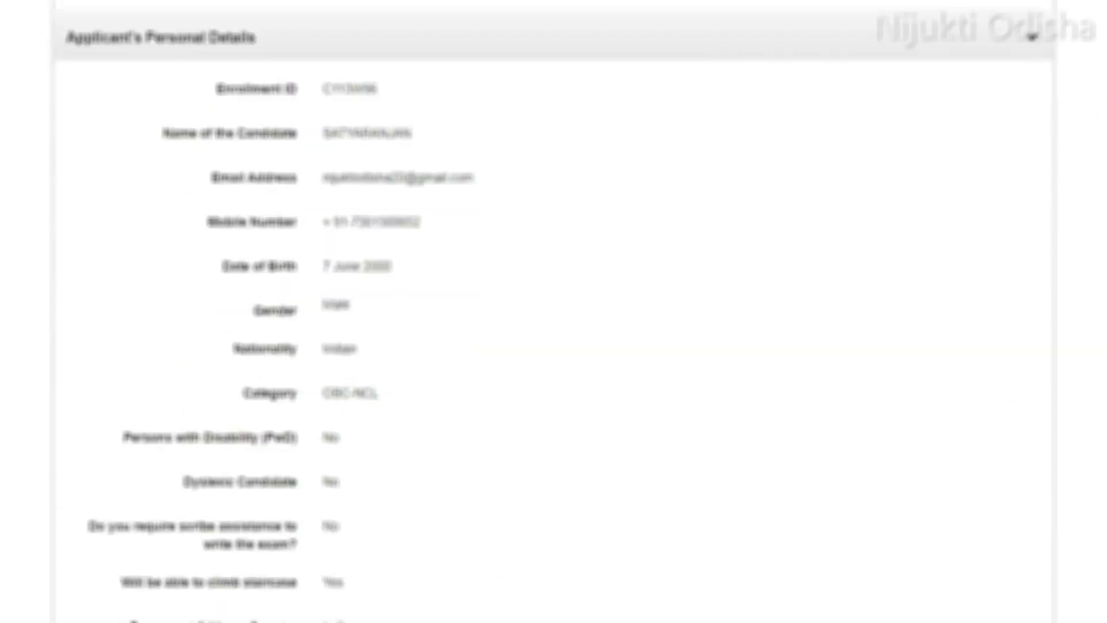
scroll(553, 312, "down", 20)
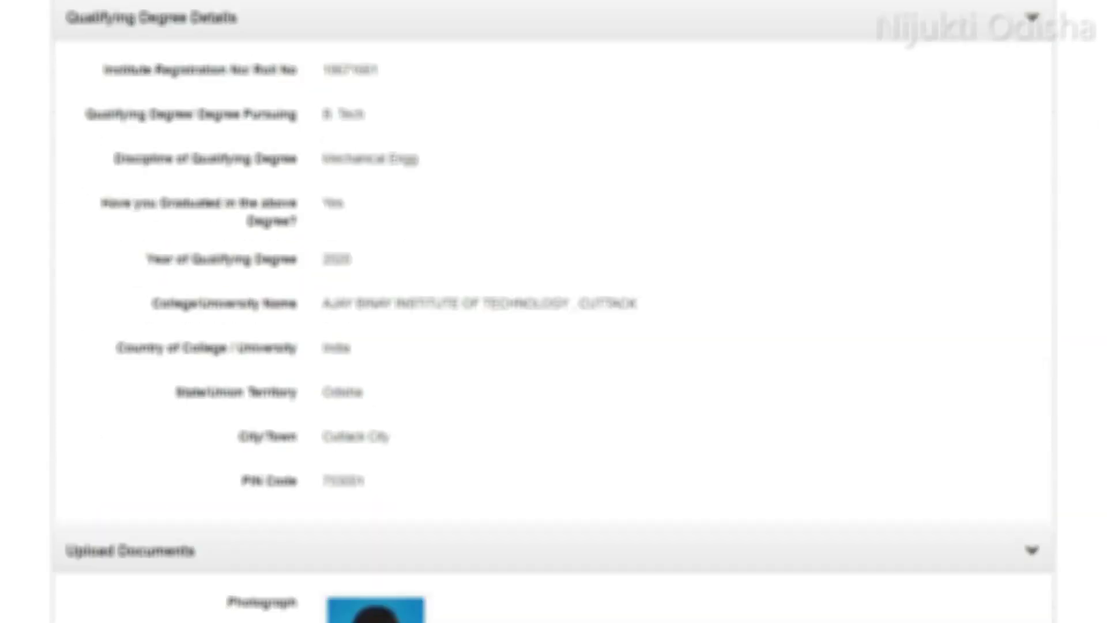
scroll(553, 311, "down", 3)
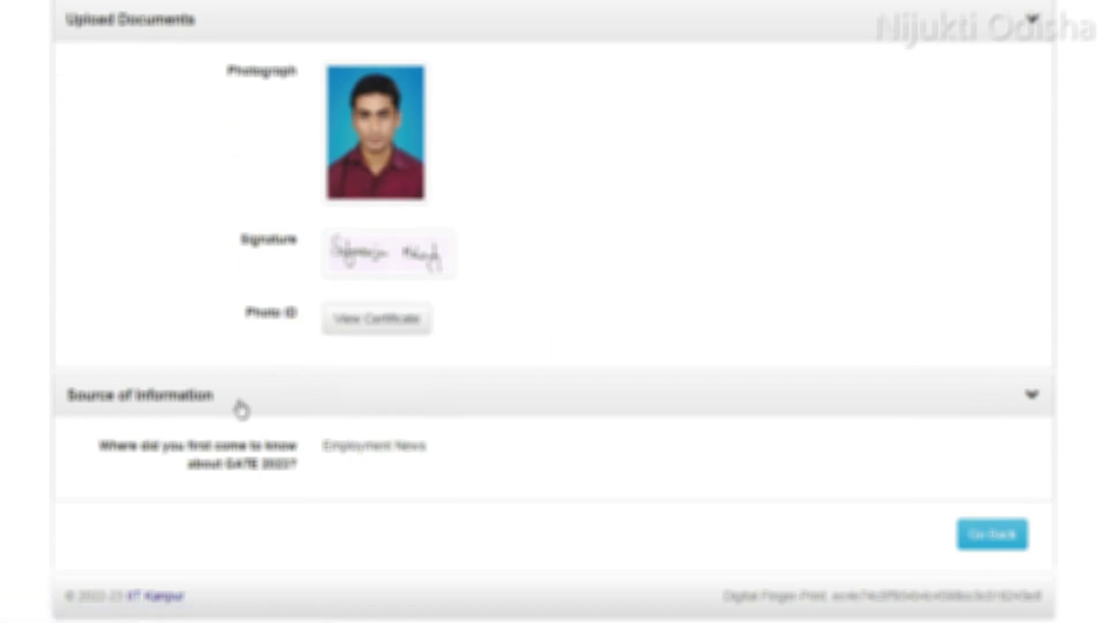
left_click(1005, 549)
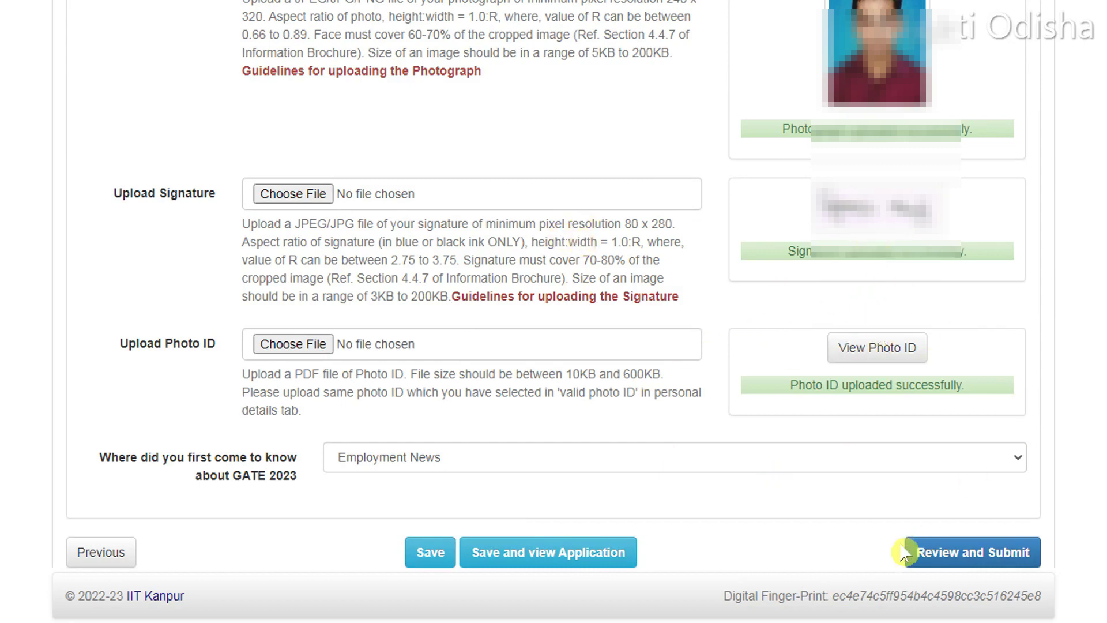
Proceed to review and submission of the application and accept the eligibility declaration
left_click(973, 555)
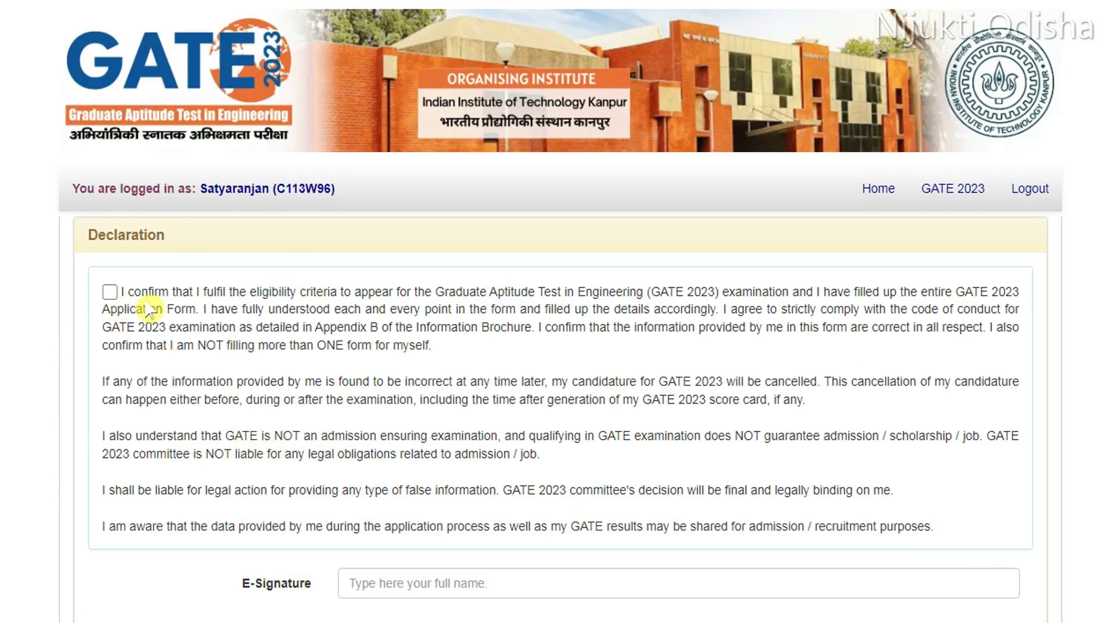
left_click(110, 292)
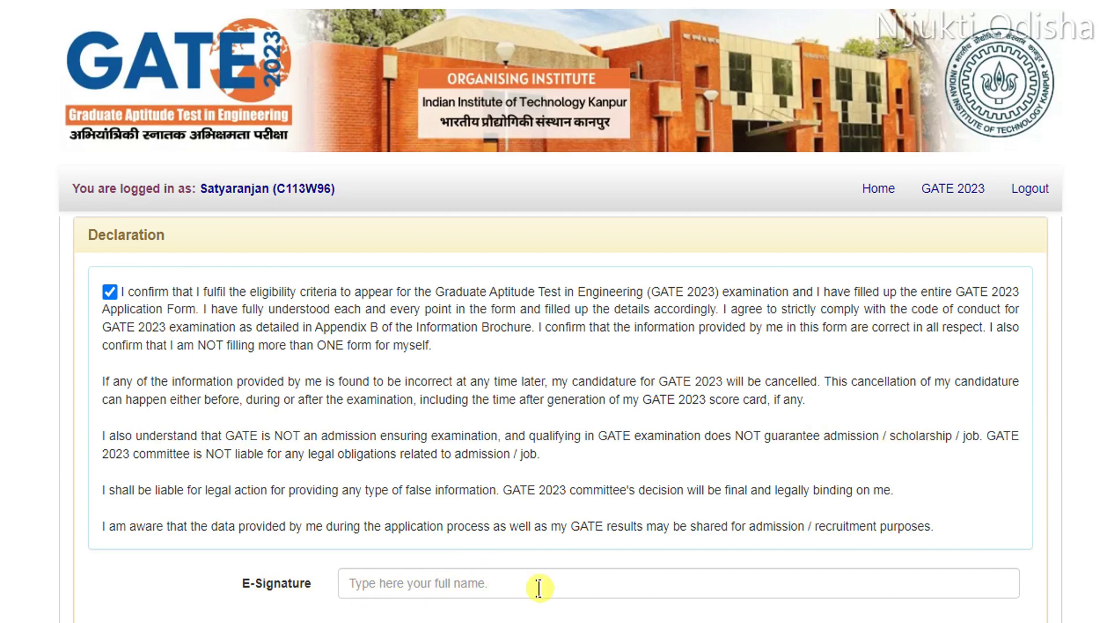
Enter the candidate's full name as the e-signature on the declaration, submit the application and proceed to payment
left_click(521, 581)
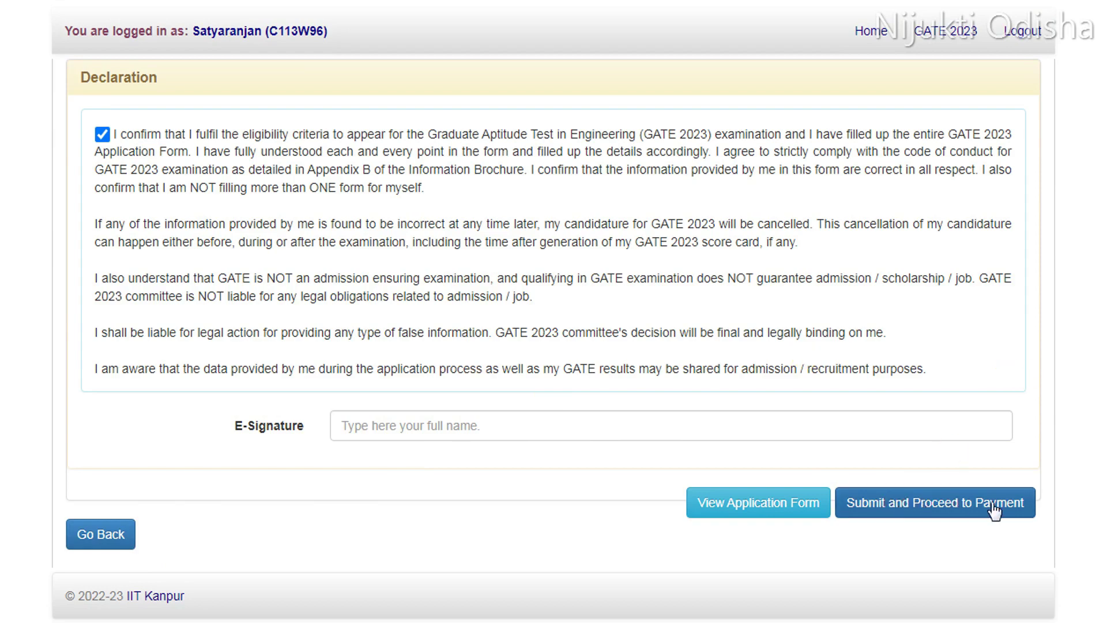
left_click(508, 425)
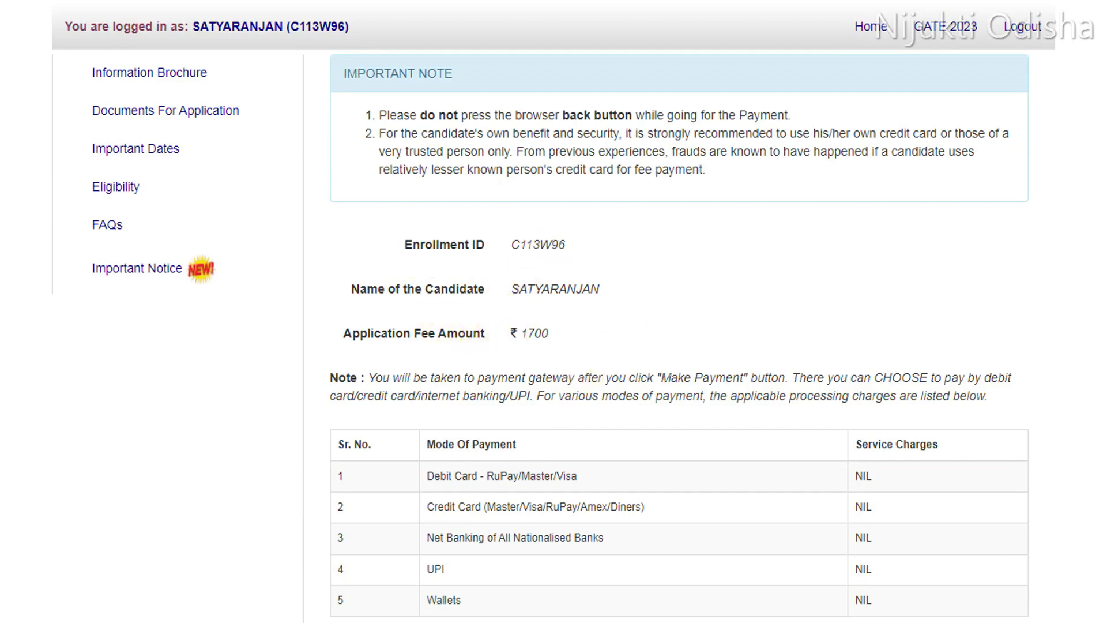
Review the application fee and payment modes, answer the arithmetic check, and open the payment gateway to view its payment options
scroll(457, 255, "down", 3)
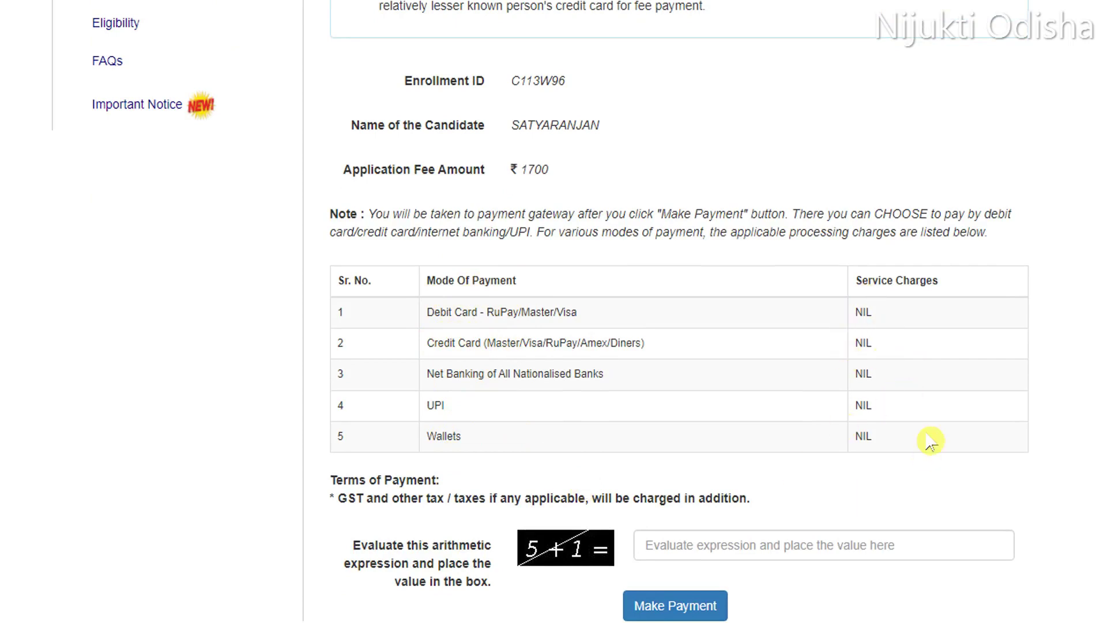
scroll(930, 441, "down", 1)
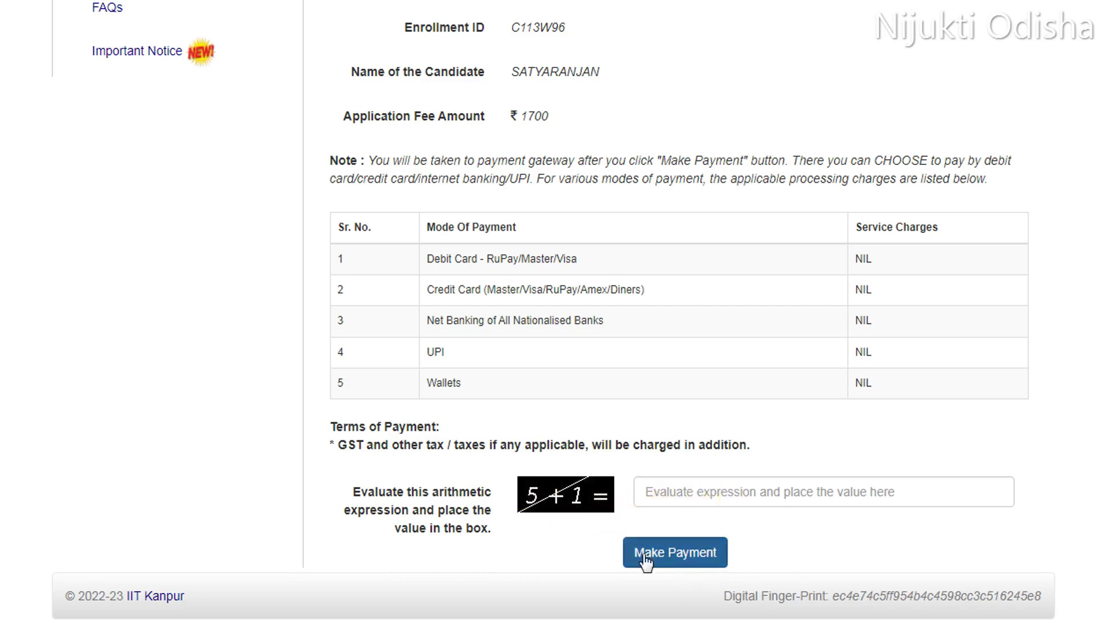
left_click(647, 490)
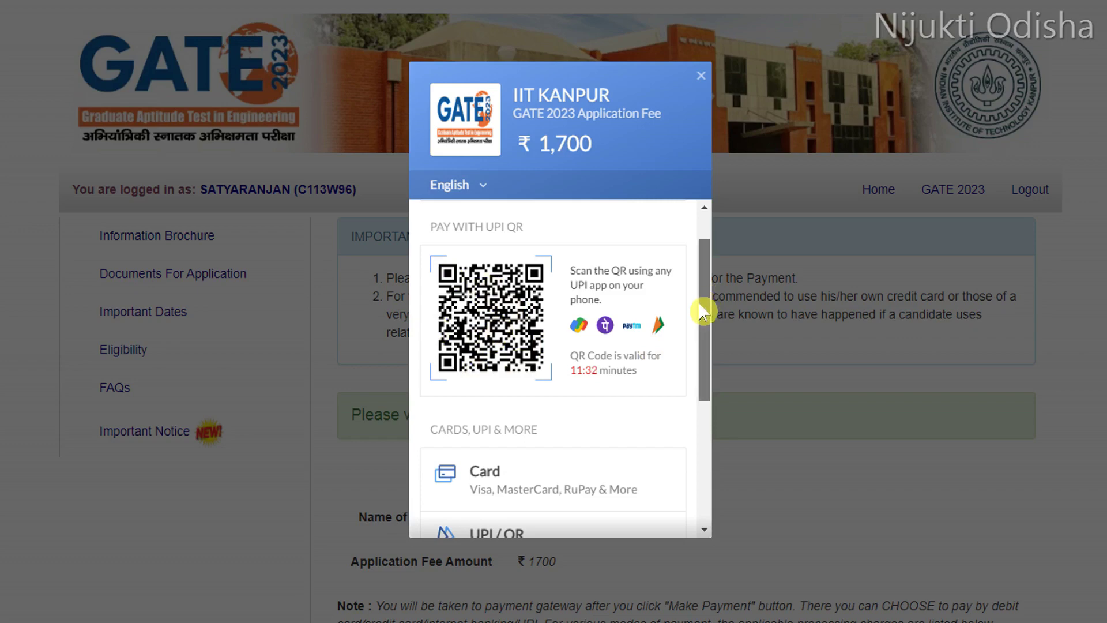
mouse_move(704, 309)
left_mouse_down()
mouse_move(703, 447)
mouse_move(704, 329)
left_mouse_up()
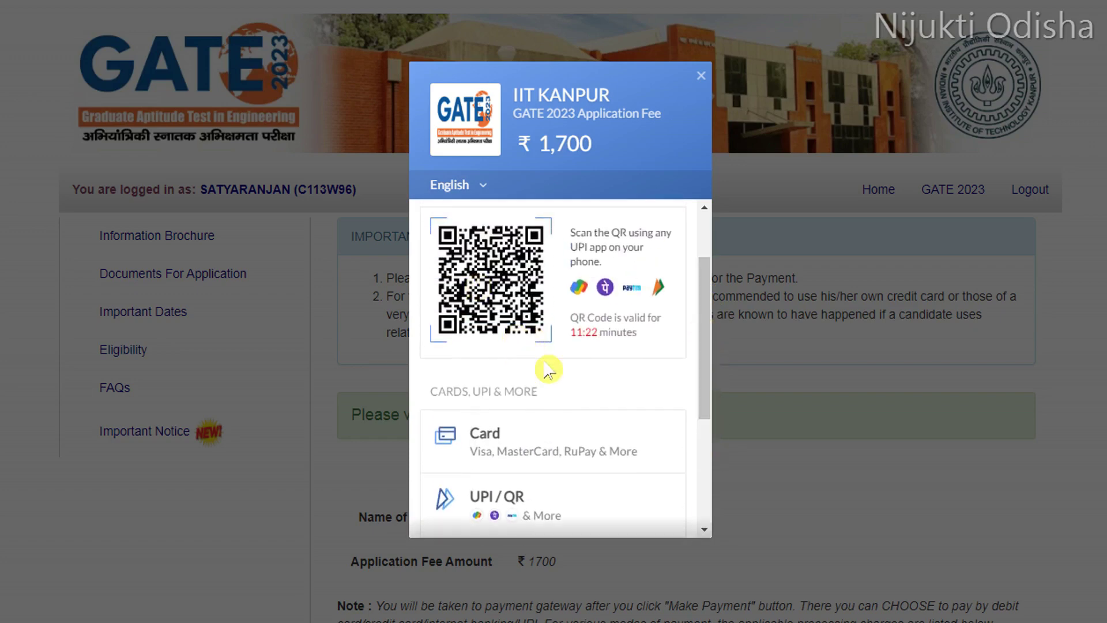